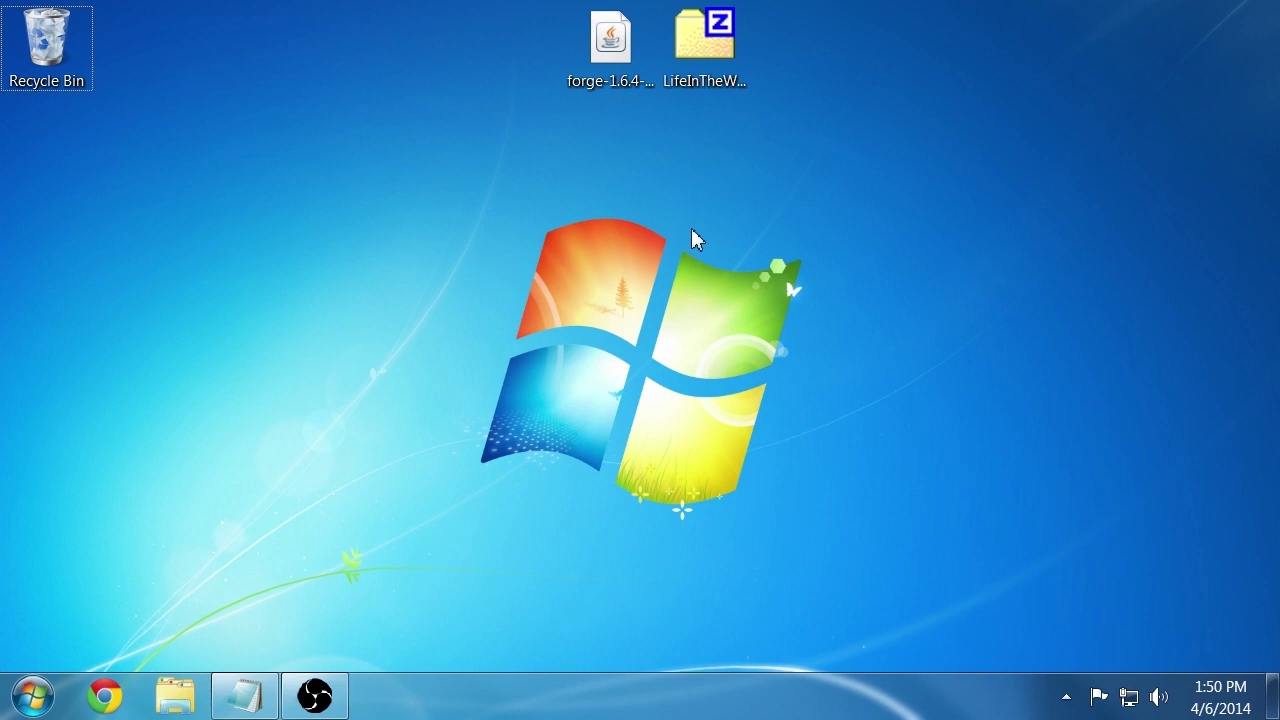
Extract the LifeInTheWoodsHungryServer archive with 7-Zip into its own folder and place that folder beside the archive on the desktop.
{"action": "left_click", "coordinate": [716, 74]}
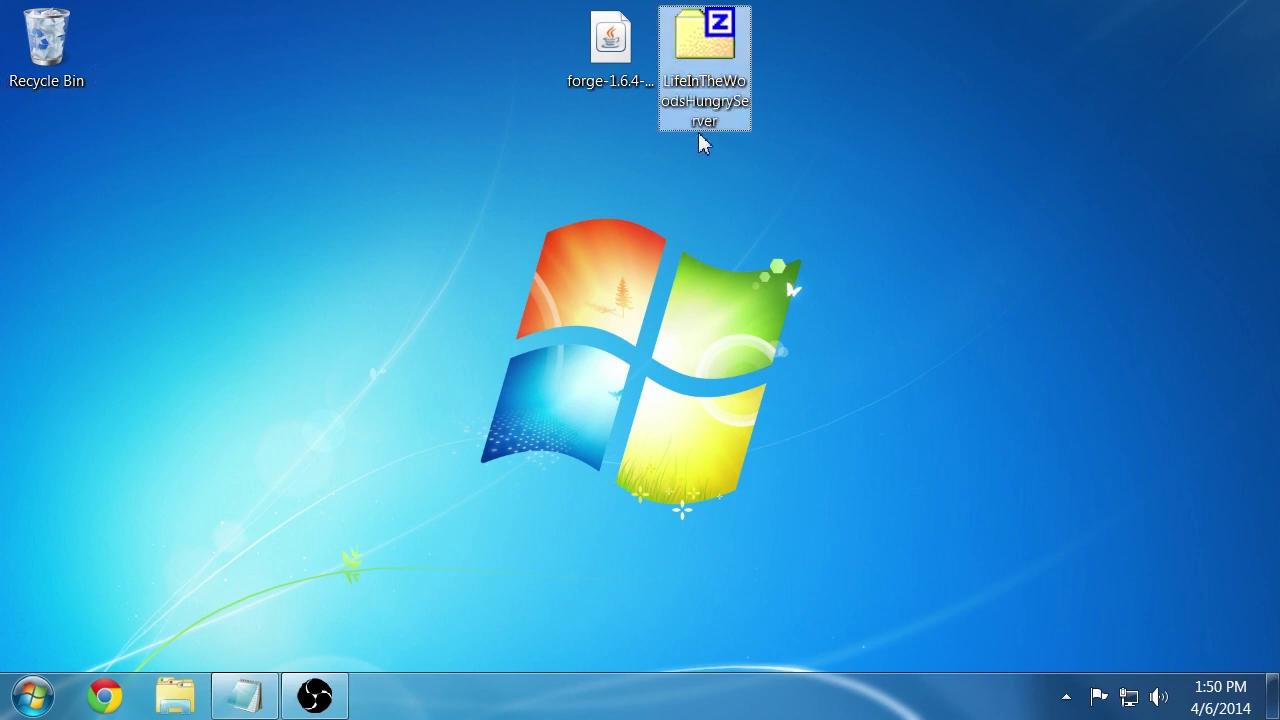
{"action": "right_click", "coordinate": [731, 104]}
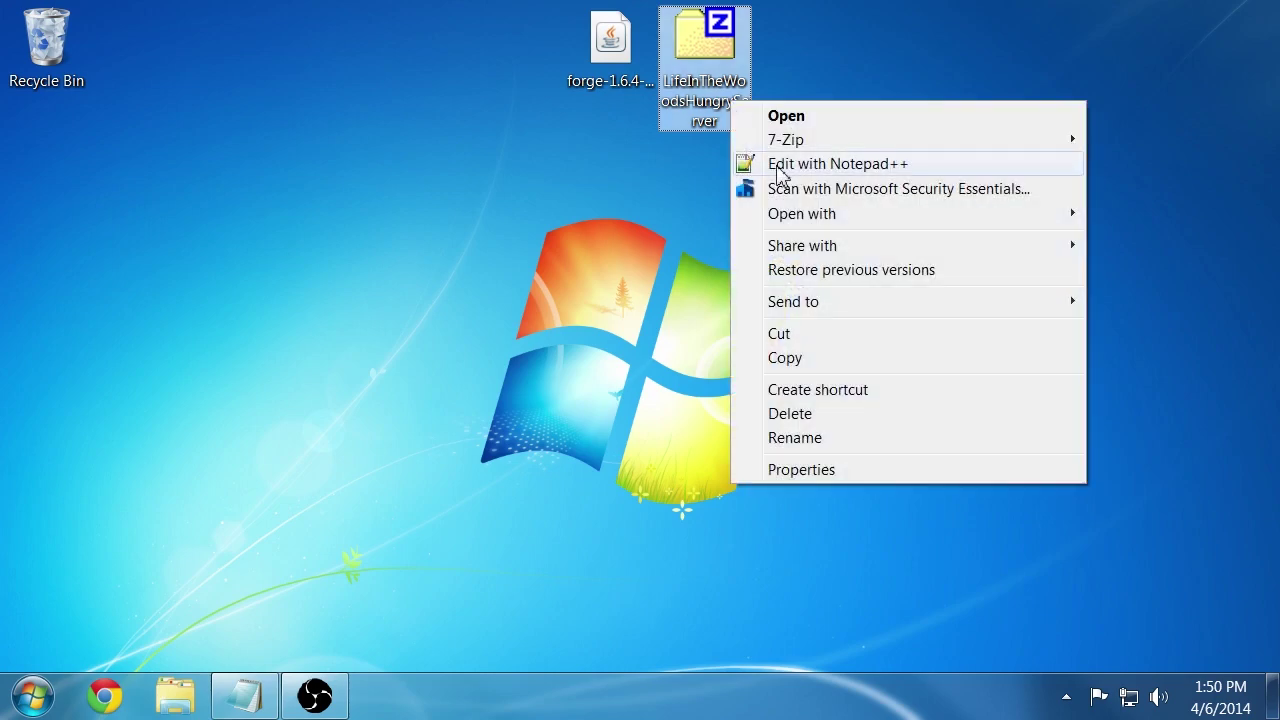
{"action": "mouse_move", "coordinate": [793, 147]}
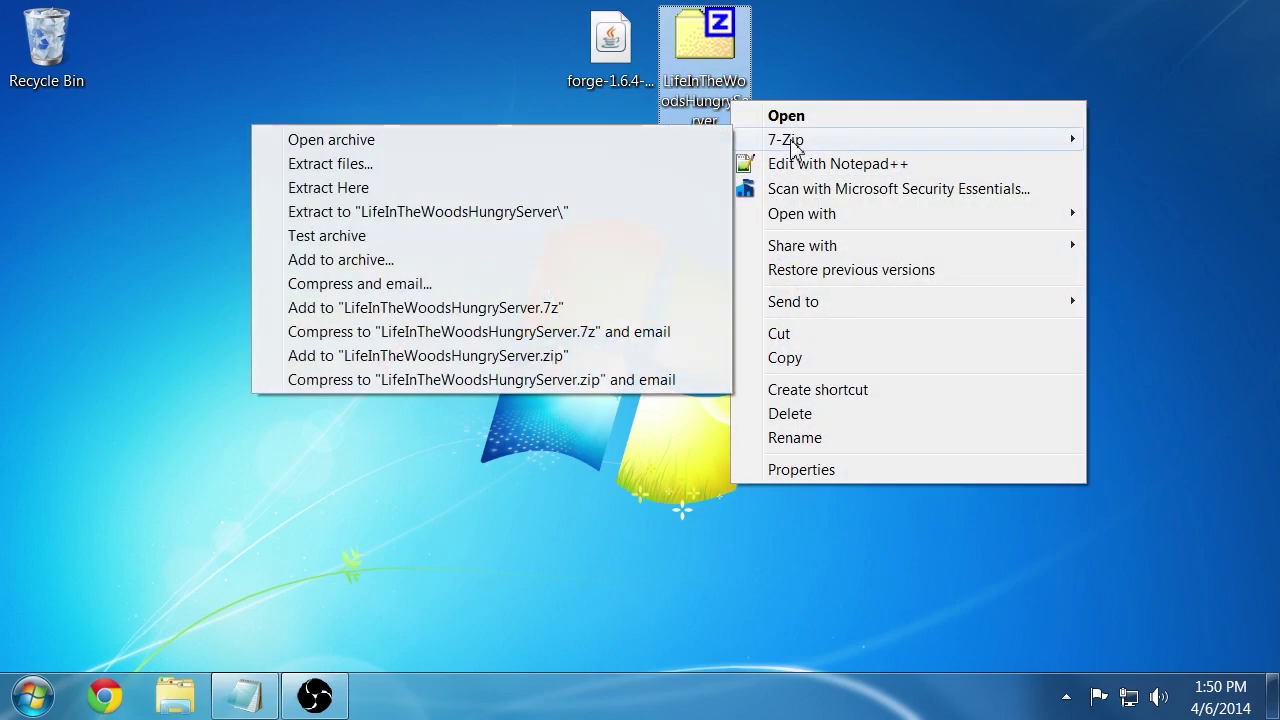
{"action": "left_click", "coordinate": [510, 218]}
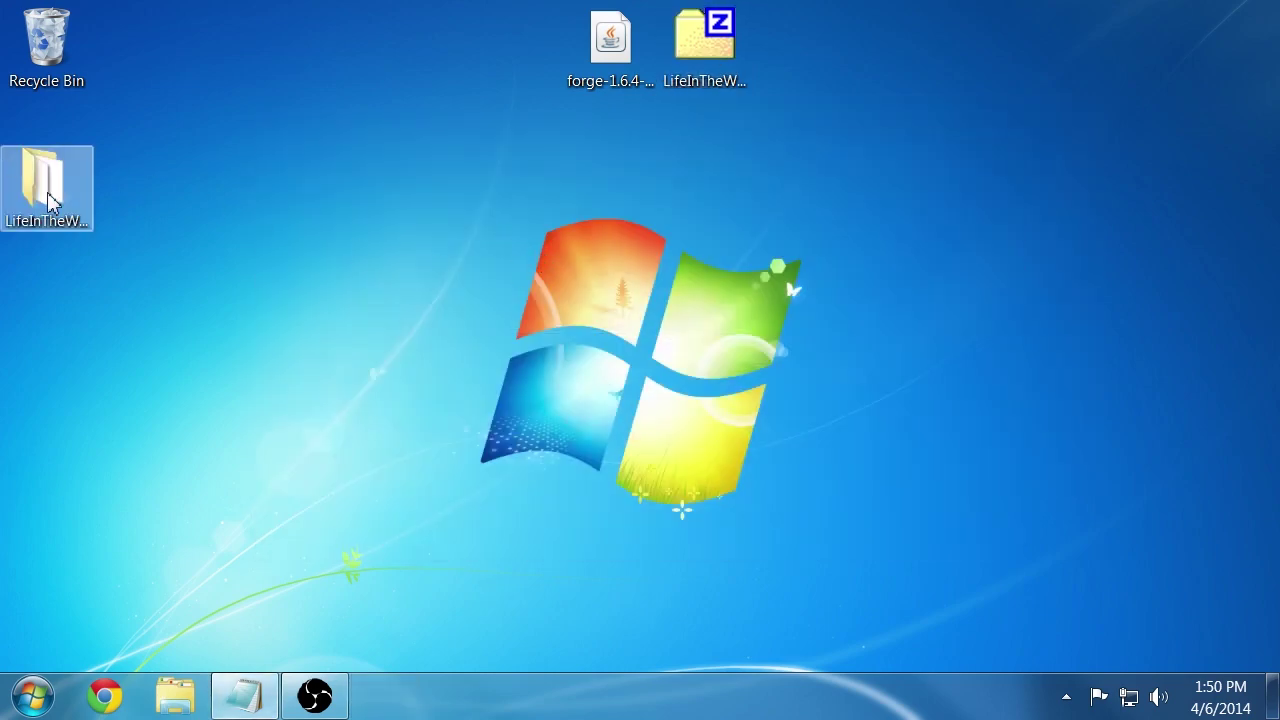
{"action": "left_click_drag", "start_coordinate": [52, 200], "coordinate": [805, 60]}
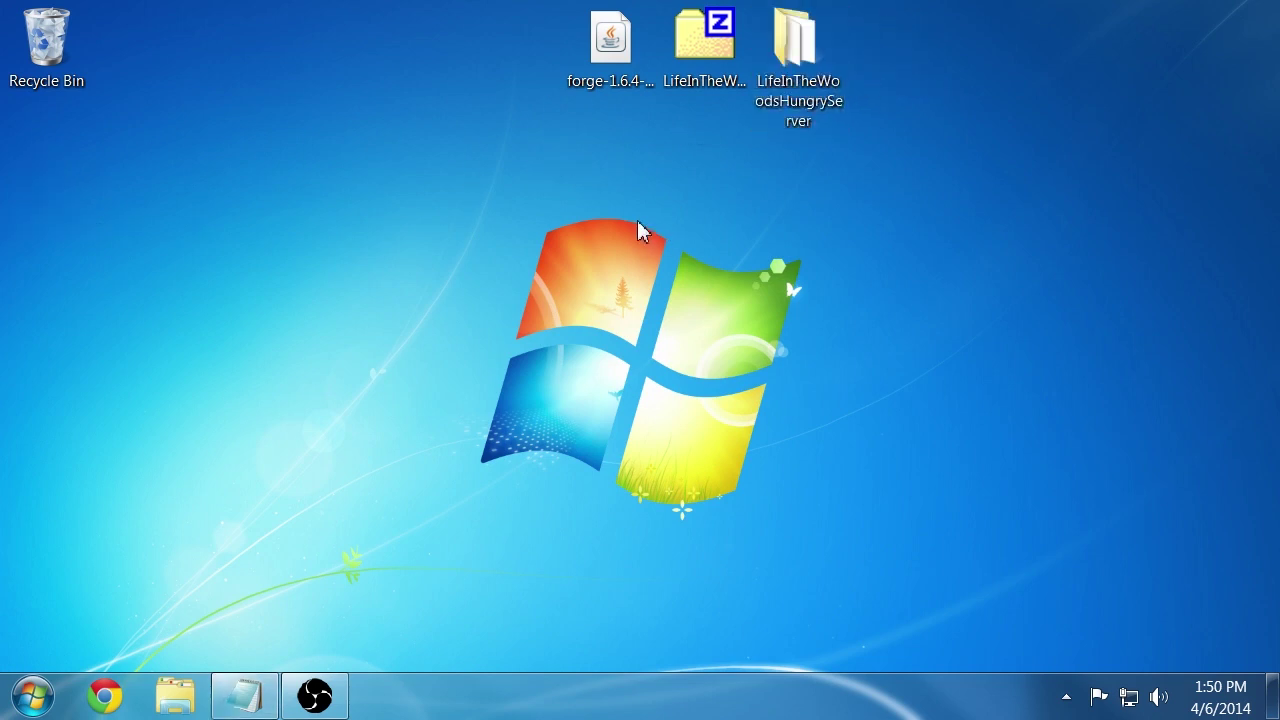
Create a new folder named Server on the desktop.
{"action": "right_click", "coordinate": [639, 222]}
{"action": "mouse_move", "coordinate": [729, 429]}
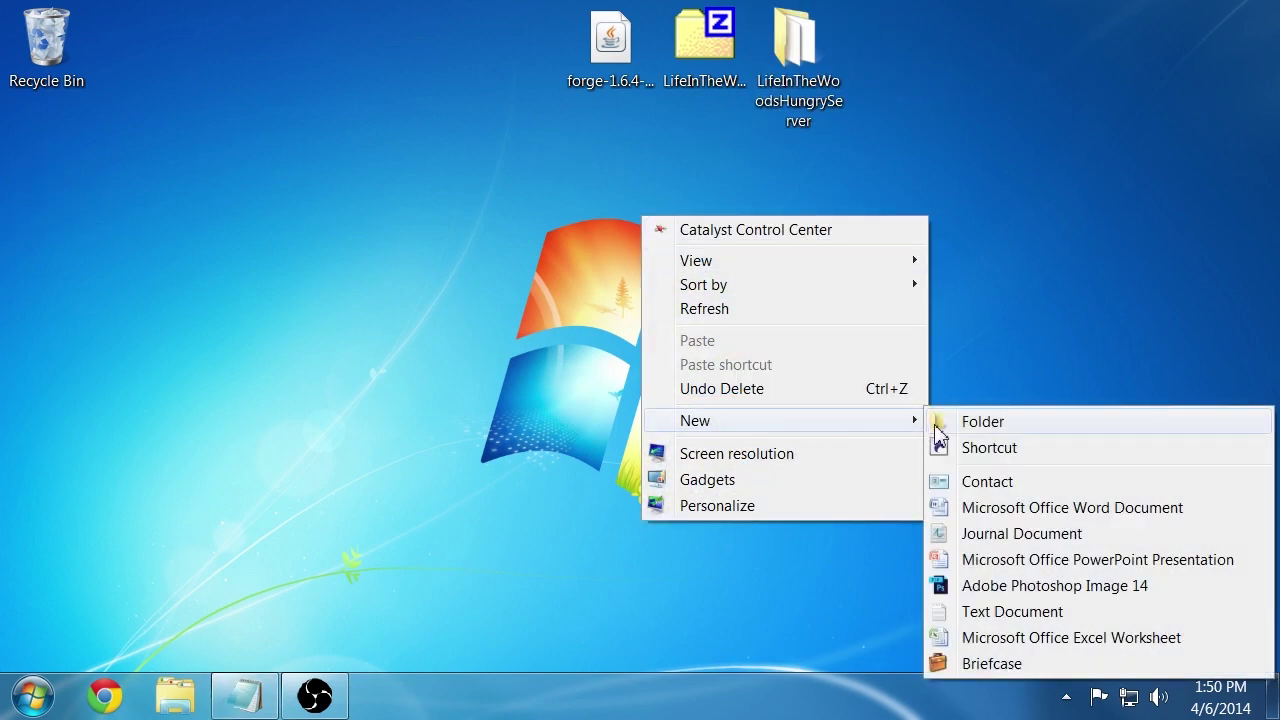
{"action": "left_click", "coordinate": [975, 421]}
{"action": "type", "text": "Server"}
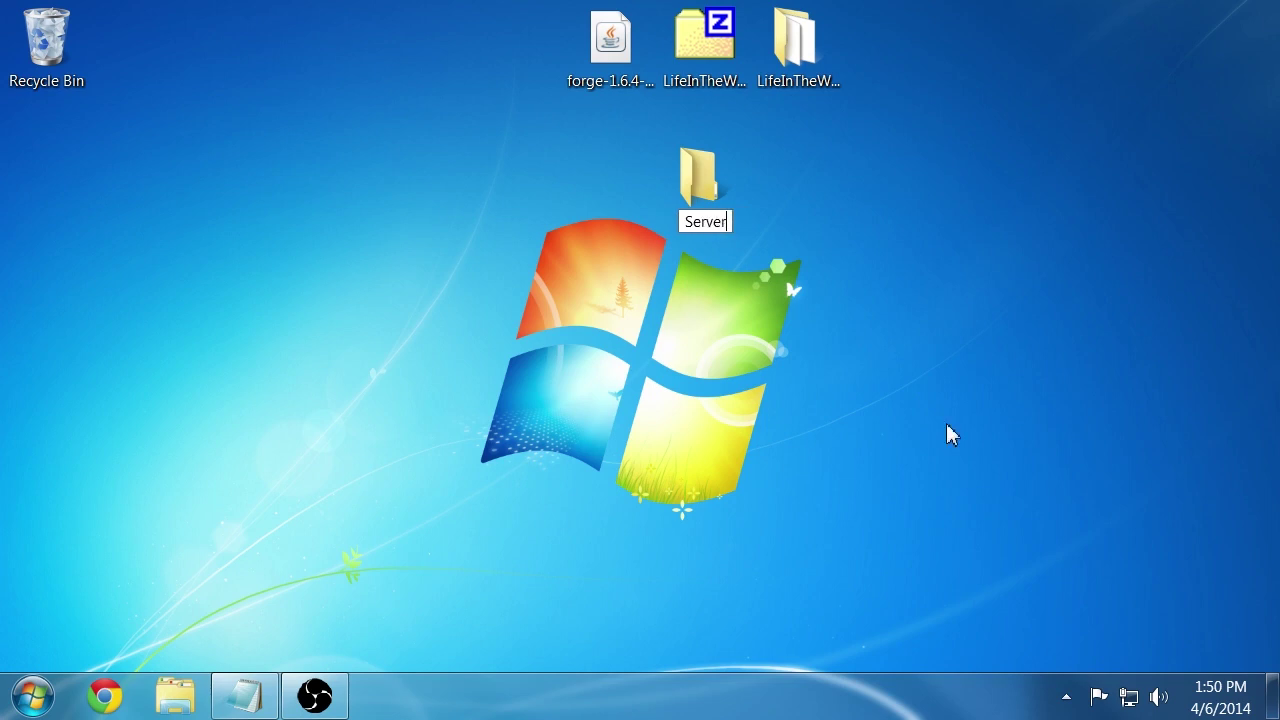
{"action": "key", "text": "Return"}
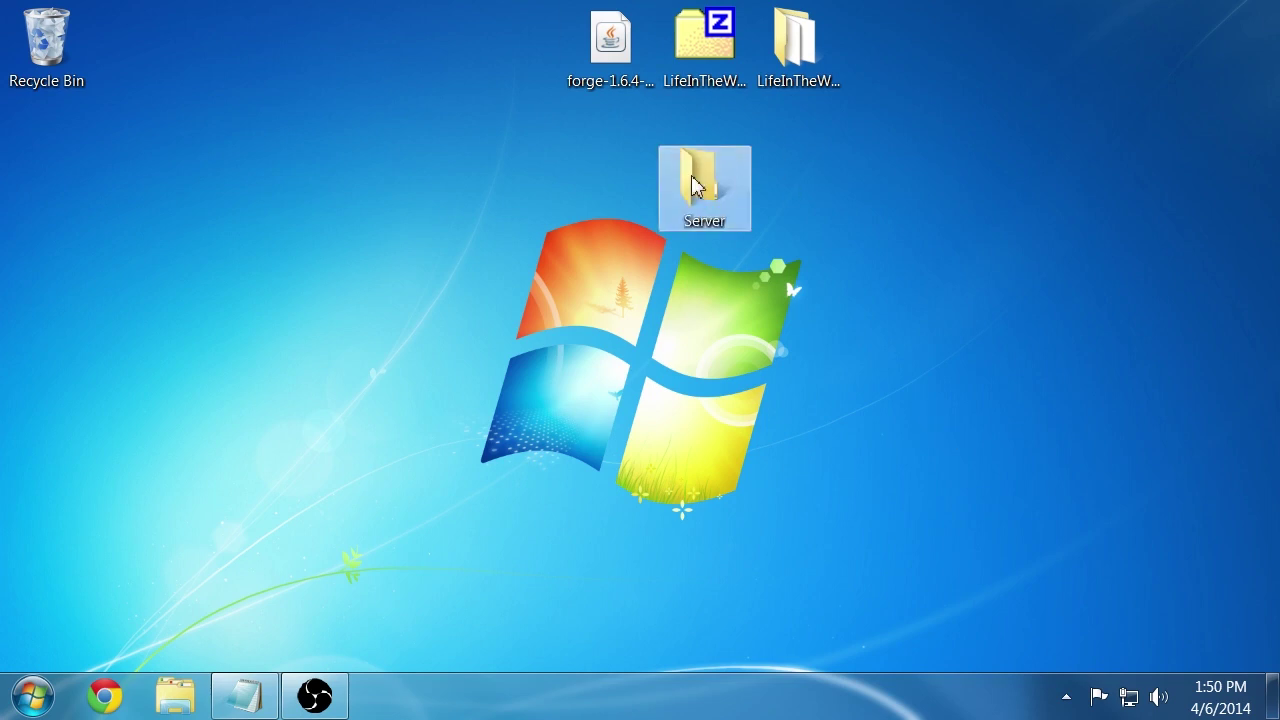
Run the forge-1.6.4-9.11.1.965 installer with Install server selected and the desktop's Server folder as the destination.
{"action": "left_click", "coordinate": [611, 59]}
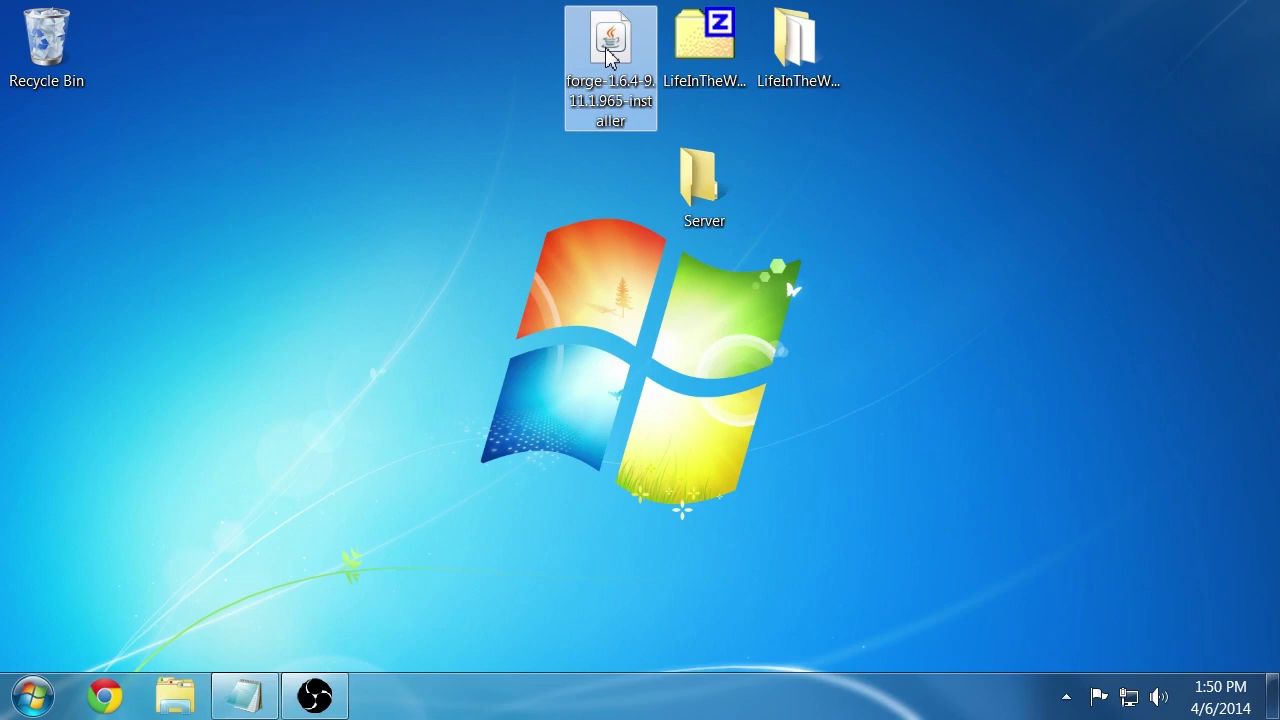
{"action": "left_click", "coordinate": [604, 379]}
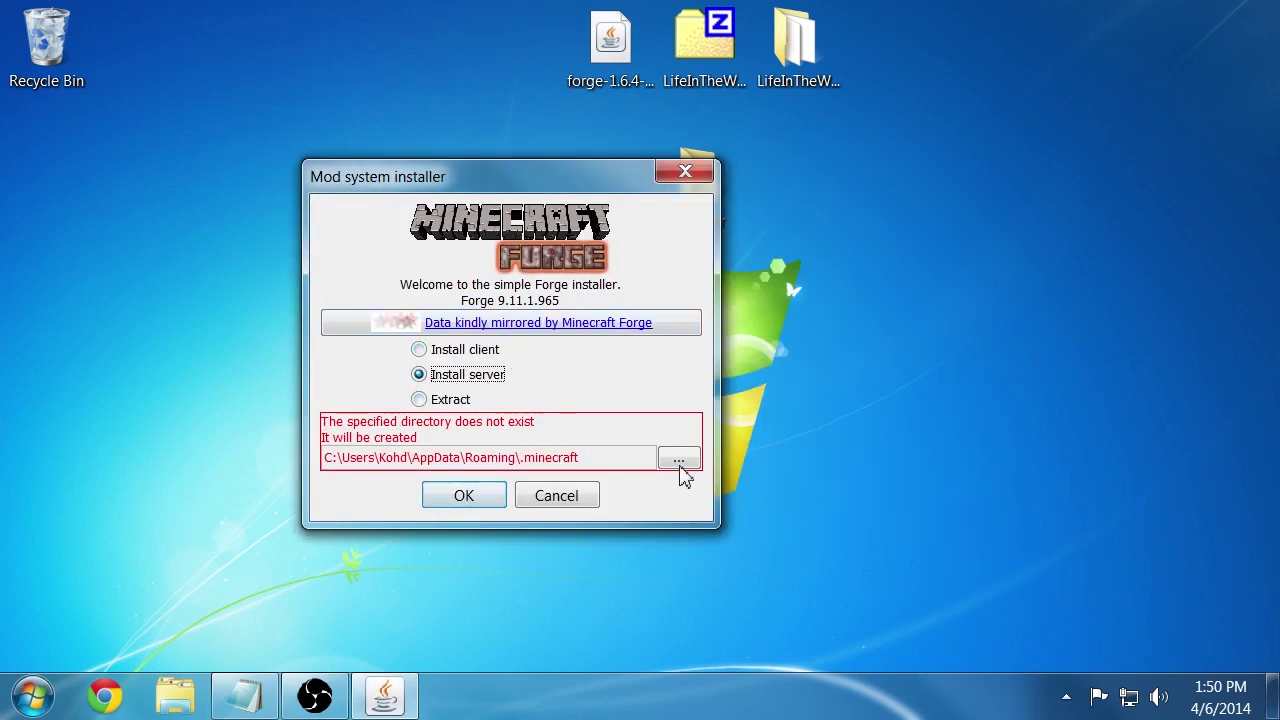
{"action": "left_click", "coordinate": [680, 462]}
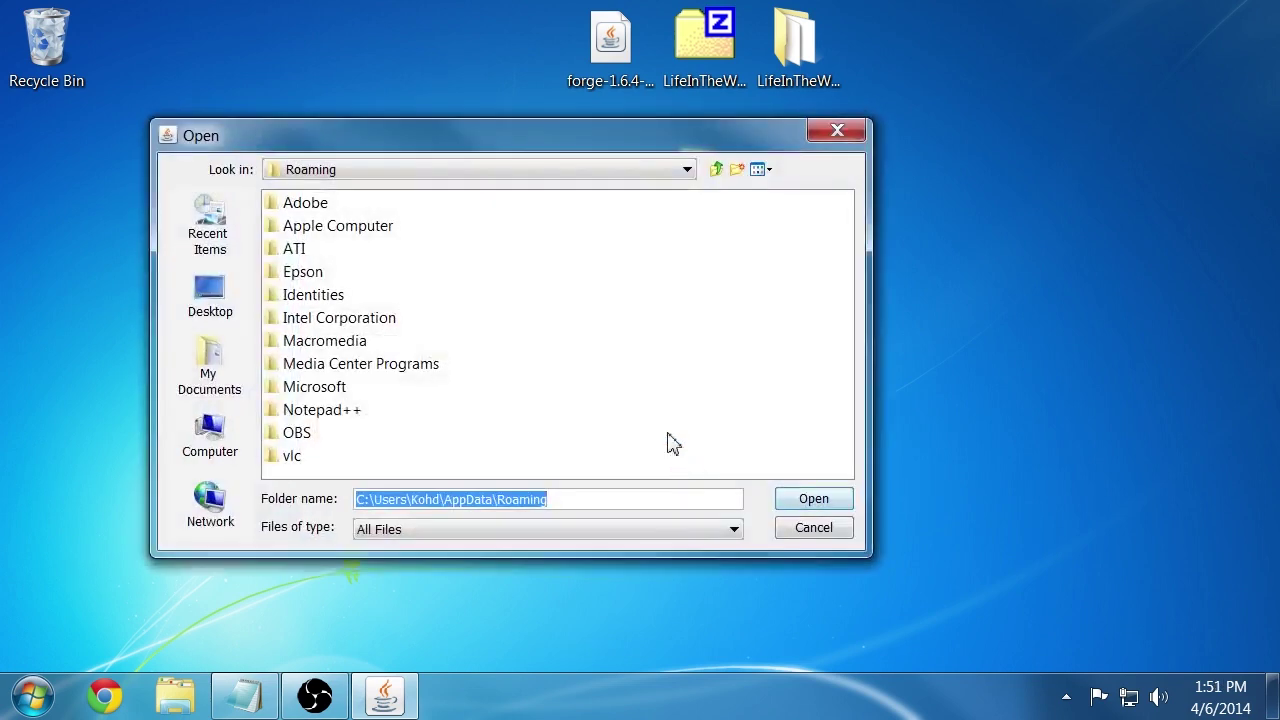
{"action": "left_click", "coordinate": [230, 302]}
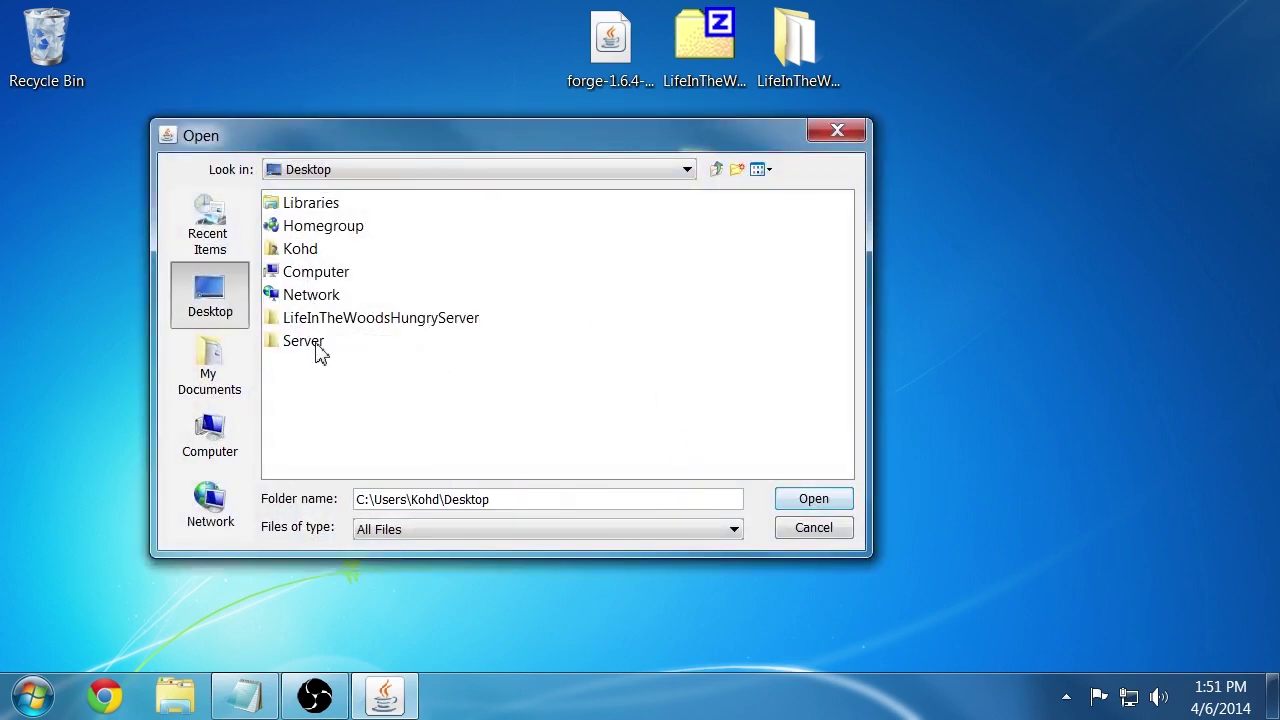
{"action": "left_click", "coordinate": [303, 341]}
{"action": "left_click", "coordinate": [810, 500]}
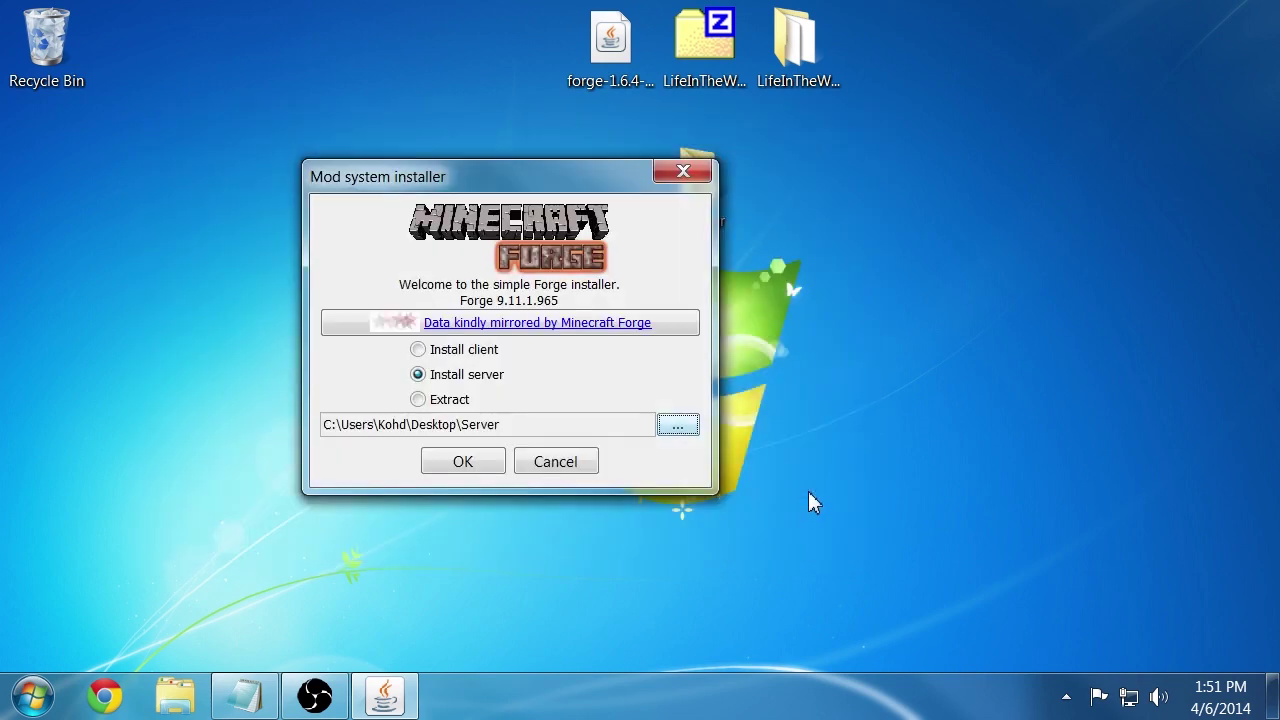
{"action": "left_click", "coordinate": [476, 466]}
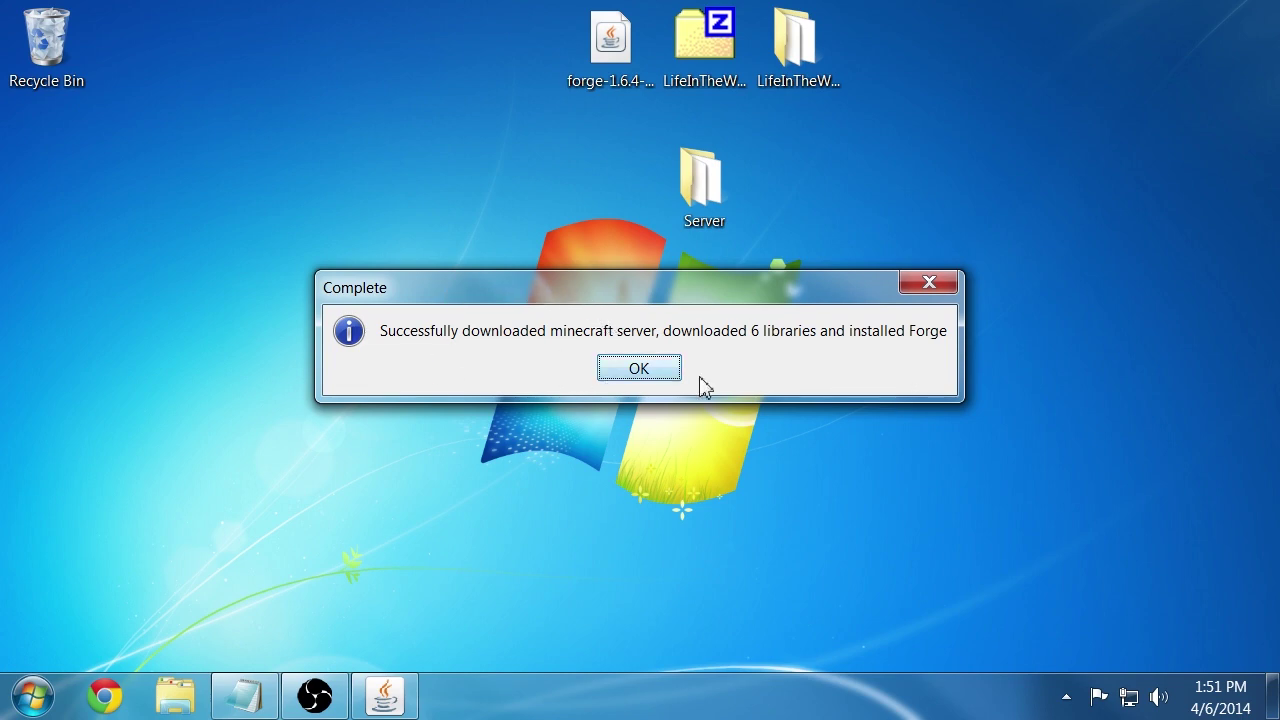
{"action": "left_click", "coordinate": [668, 376]}
Open the desktop's Server folder and look over the installed libraries folder and the two jar files.
{"action": "double_click", "coordinate": [712, 192]}
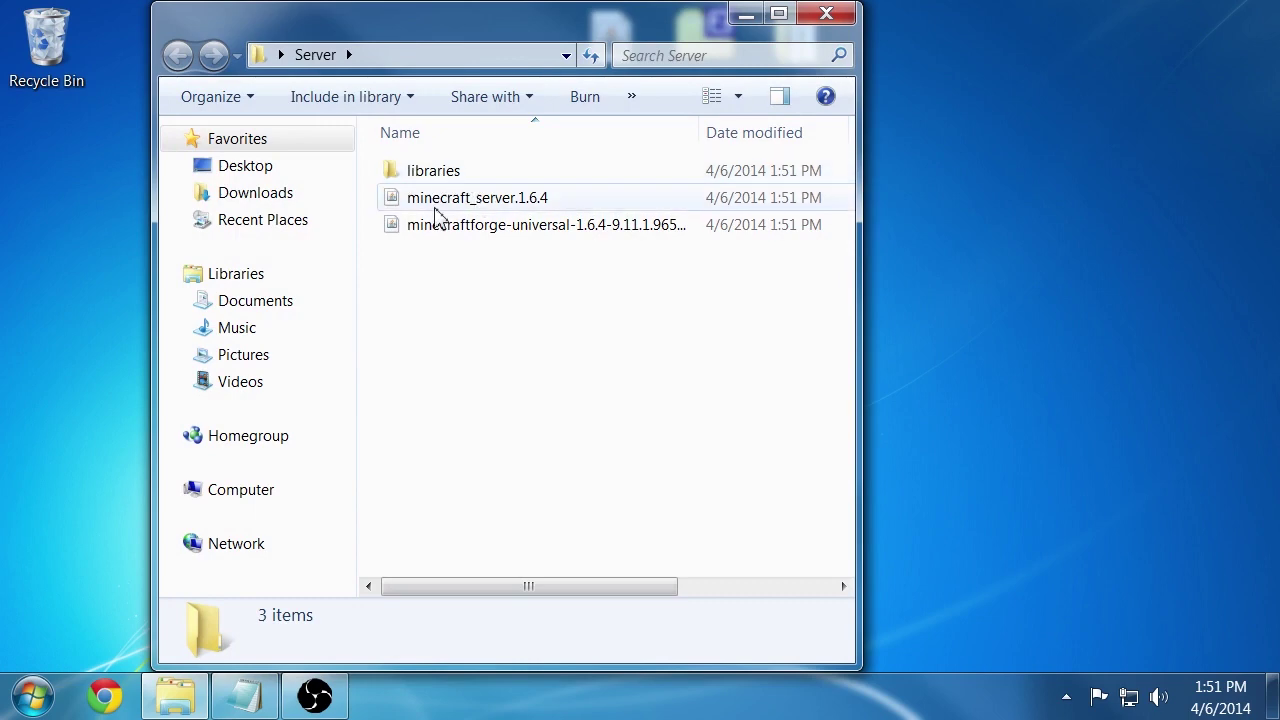
{"action": "left_click", "coordinate": [443, 171]}
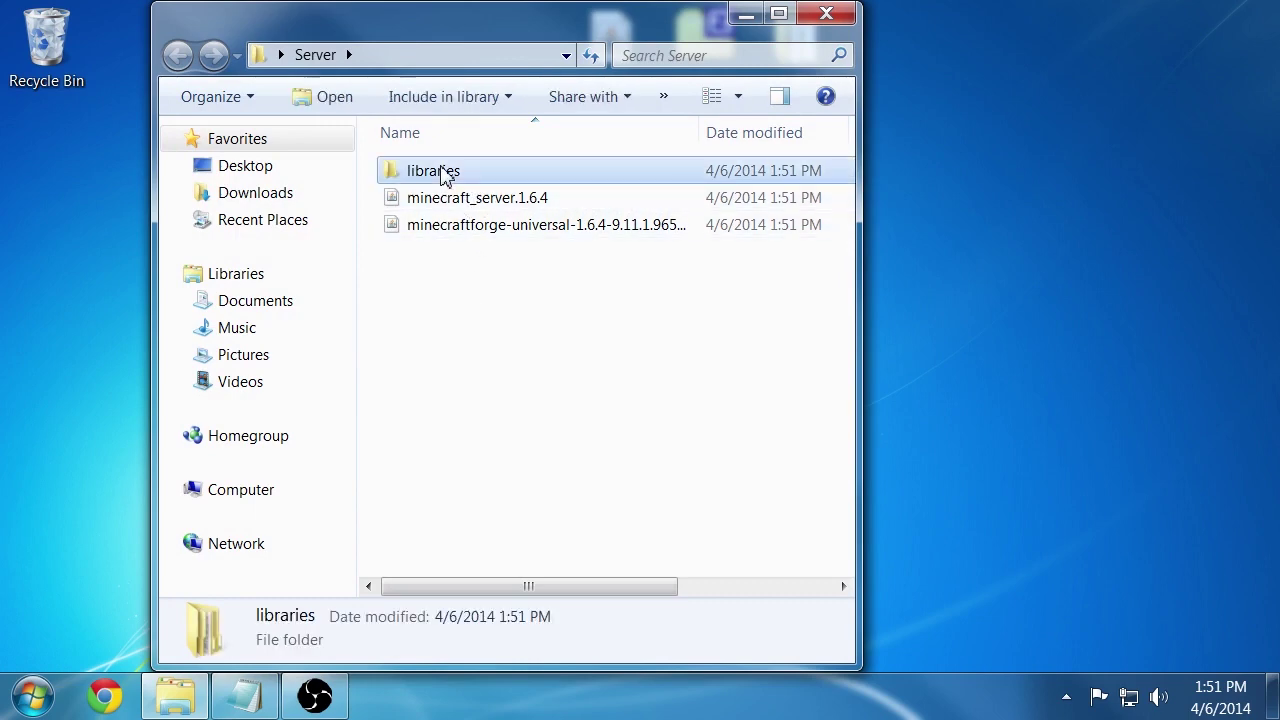
{"action": "left_click", "coordinate": [518, 207]}
{"action": "left_click", "coordinate": [527, 229]}
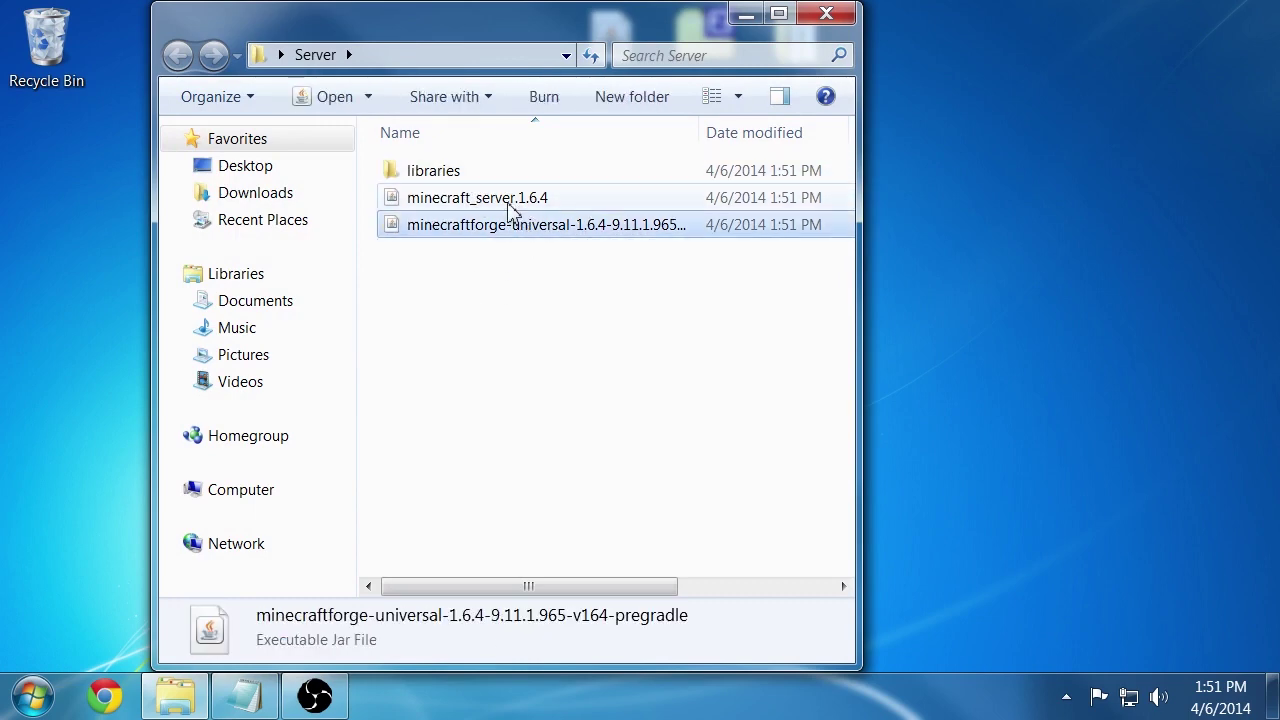
Open minecraft_server.1.6.4 as an archive in 7-Zip and narrow its window to leave room beside it.
{"action": "left_click", "coordinate": [512, 205]}
{"action": "right_click", "coordinate": [506, 200]}
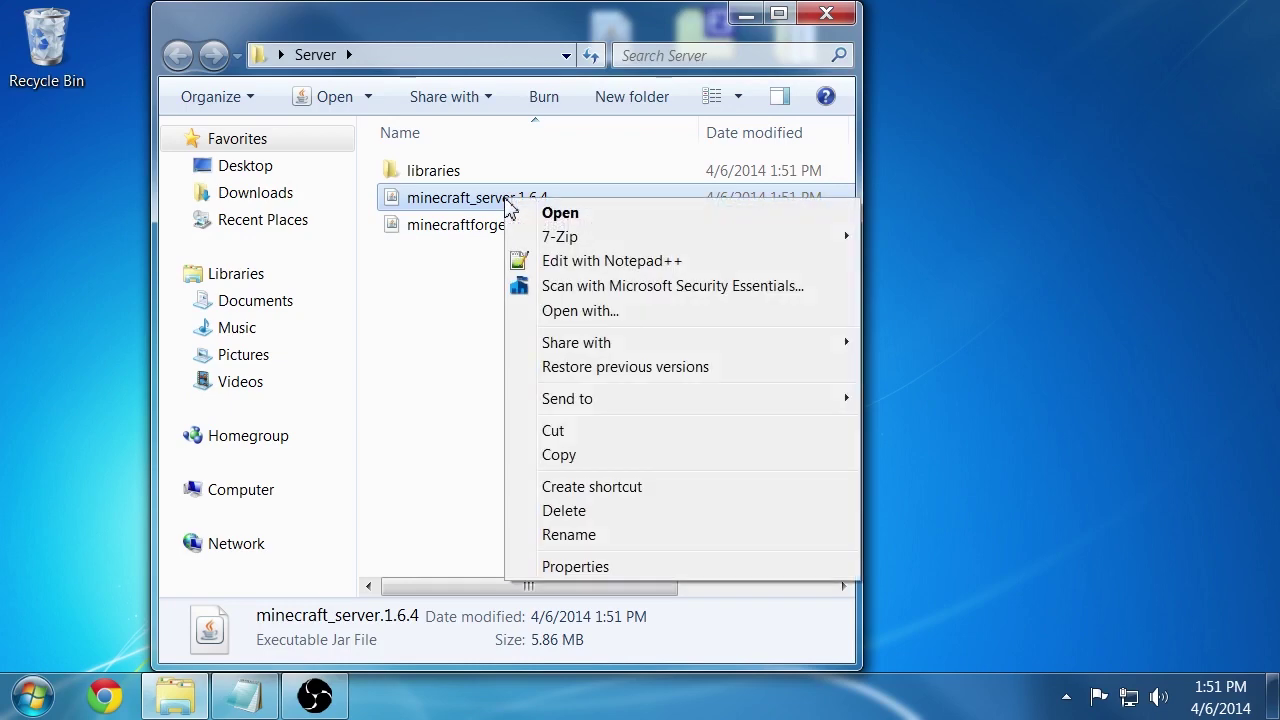
{"action": "mouse_move", "coordinate": [565, 245]}
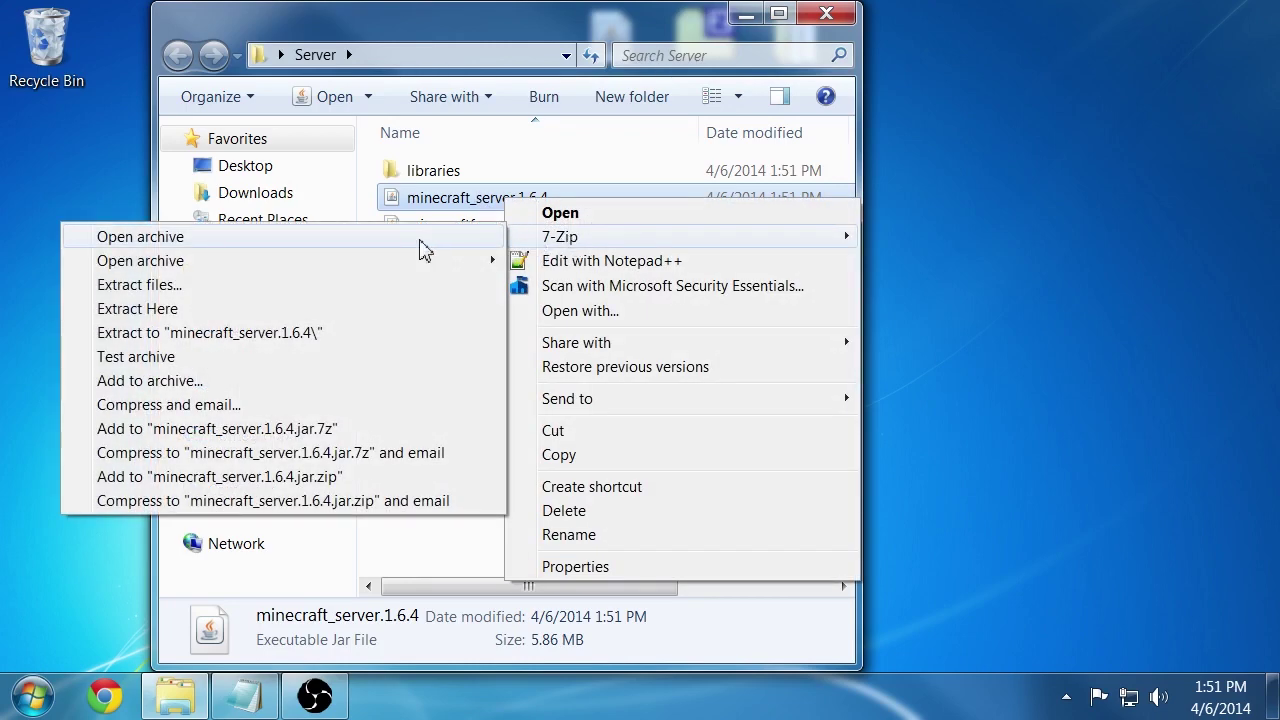
{"action": "left_click", "coordinate": [422, 245]}
{"action": "left_click_drag", "start_coordinate": [495, 150], "coordinate": [352, 95]}
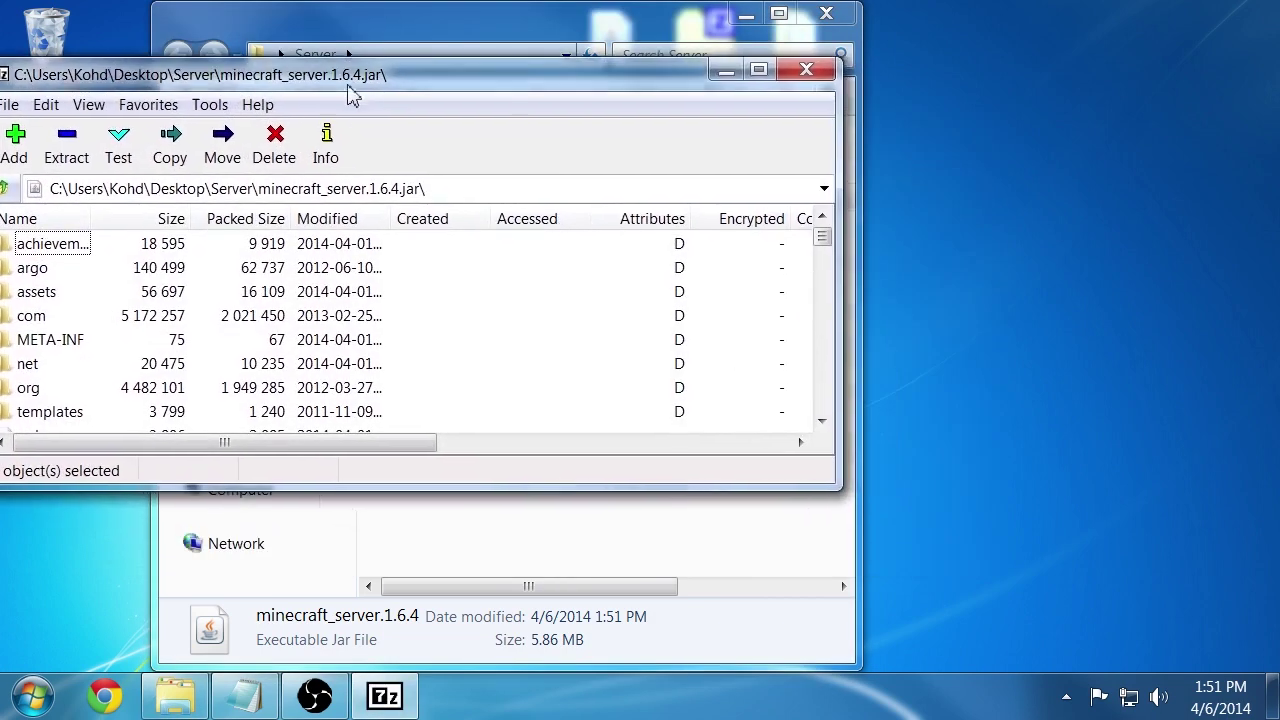
{"action": "left_click_drag", "start_coordinate": [837, 286], "coordinate": [517, 286]}
{"action": "left_click_drag", "start_coordinate": [300, 75], "coordinate": [376, 85]}
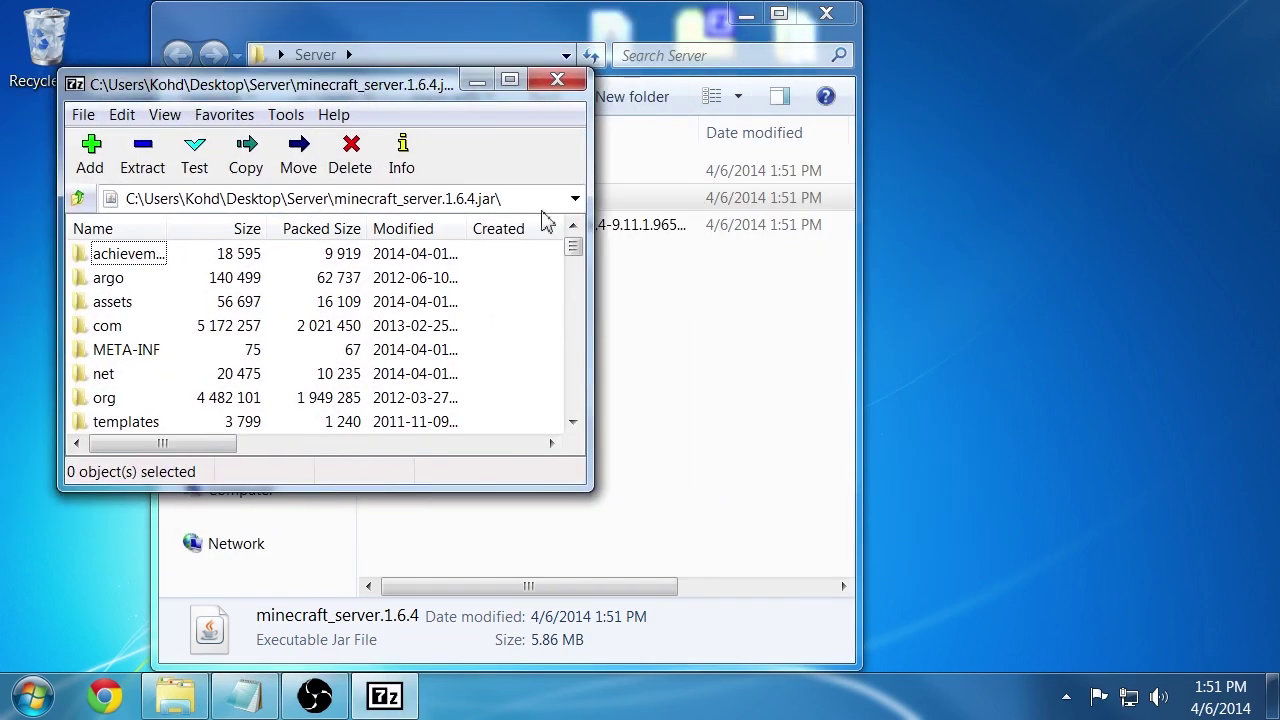
Open the minecraftforge-universal-1.6.4-9.11.1.965 jar as a 7-Zip archive and arrange it side by side with the minecraft_server archive.
{"action": "left_click", "coordinate": [605, 255]}
{"action": "left_click", "coordinate": [517, 235]}
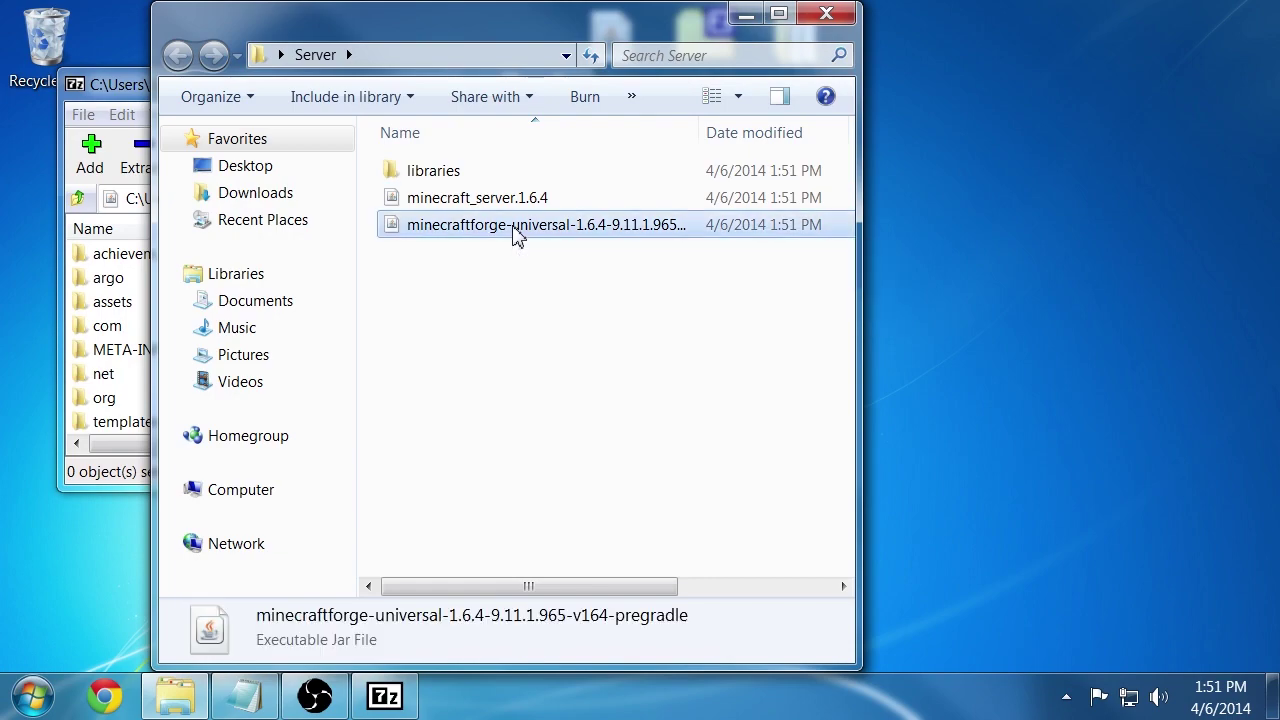
{"action": "right_click", "coordinate": [513, 228]}
{"action": "mouse_move", "coordinate": [560, 270]}
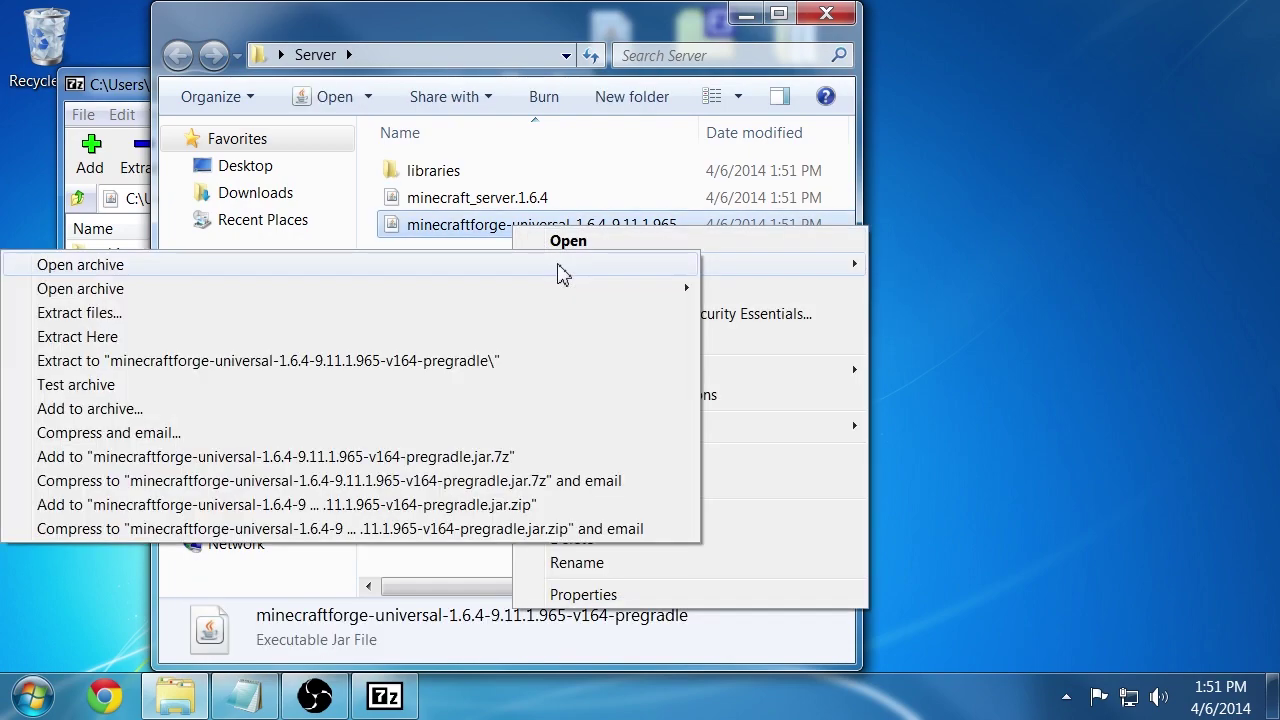
{"action": "left_click", "coordinate": [560, 268]}
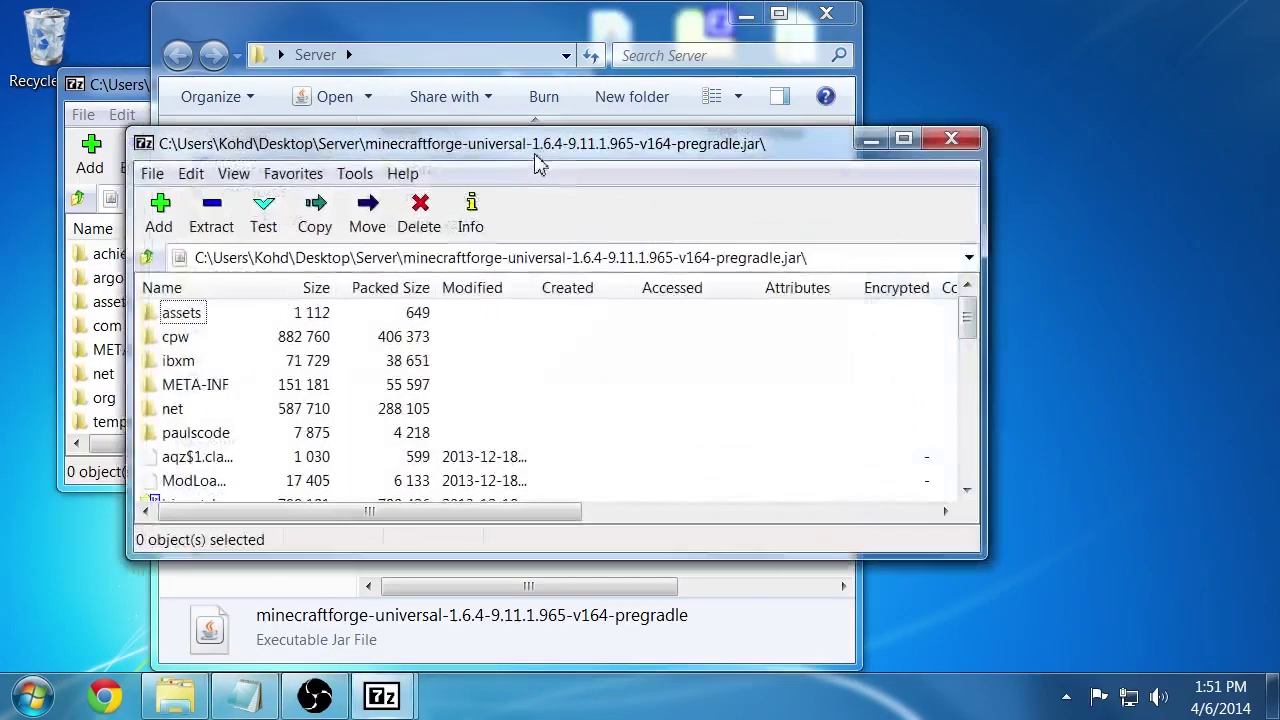
{"action": "left_click_drag", "start_coordinate": [537, 158], "coordinate": [1279, 130]}
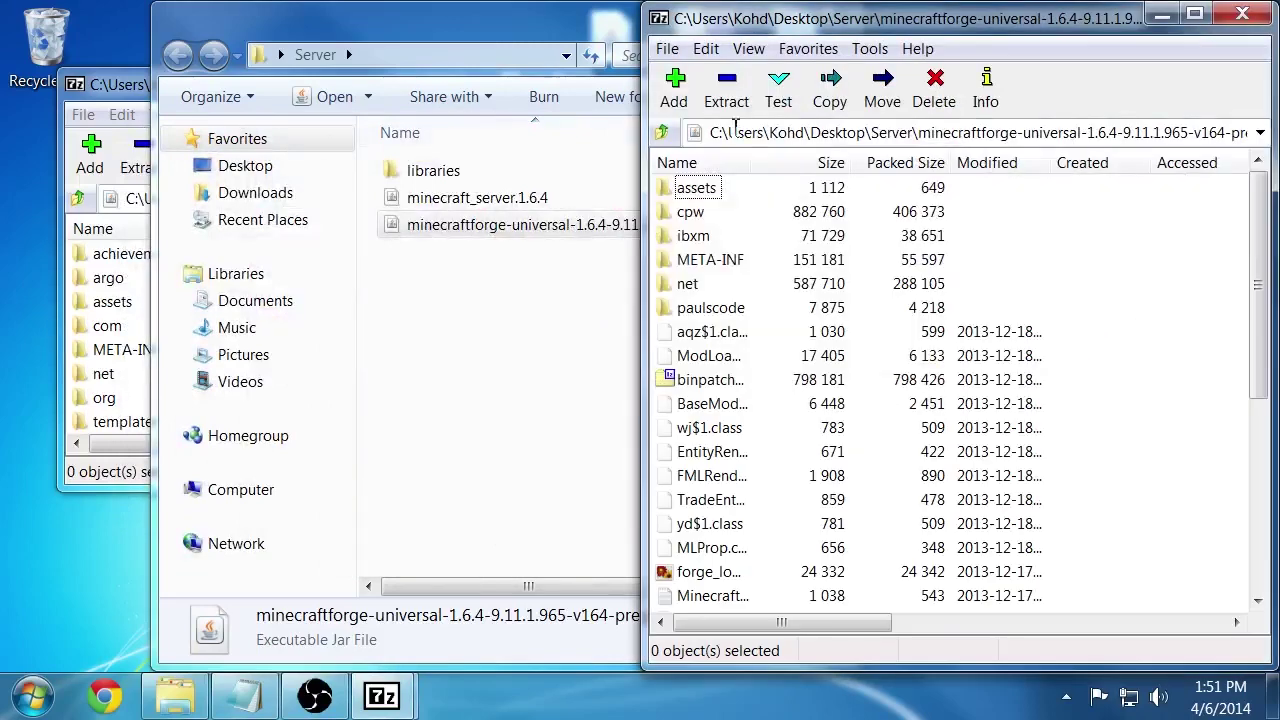
{"action": "left_click", "coordinate": [148, 100]}
{"action": "left_click", "coordinate": [912, 305]}
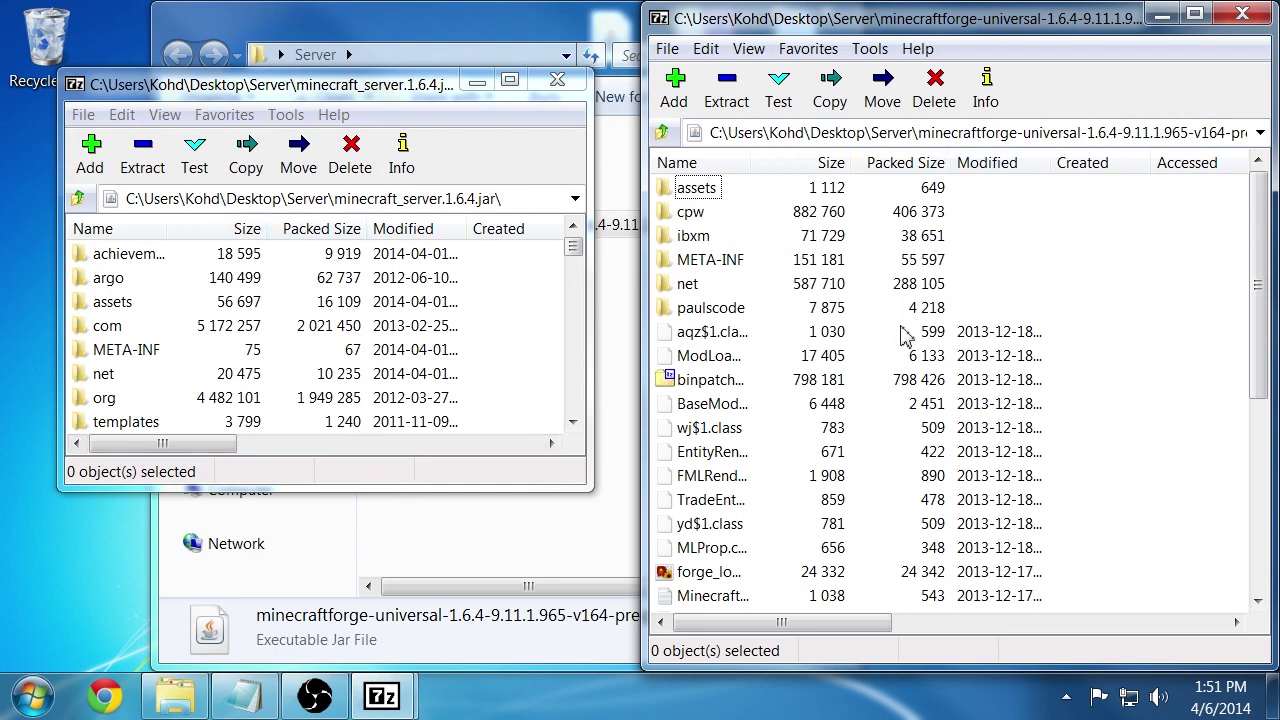
Copy all contents of the minecraftforge-universal archive into minecraft_server.1.6.4.jar, then close both archive windows.
{"action": "left_click", "coordinate": [745, 262]}
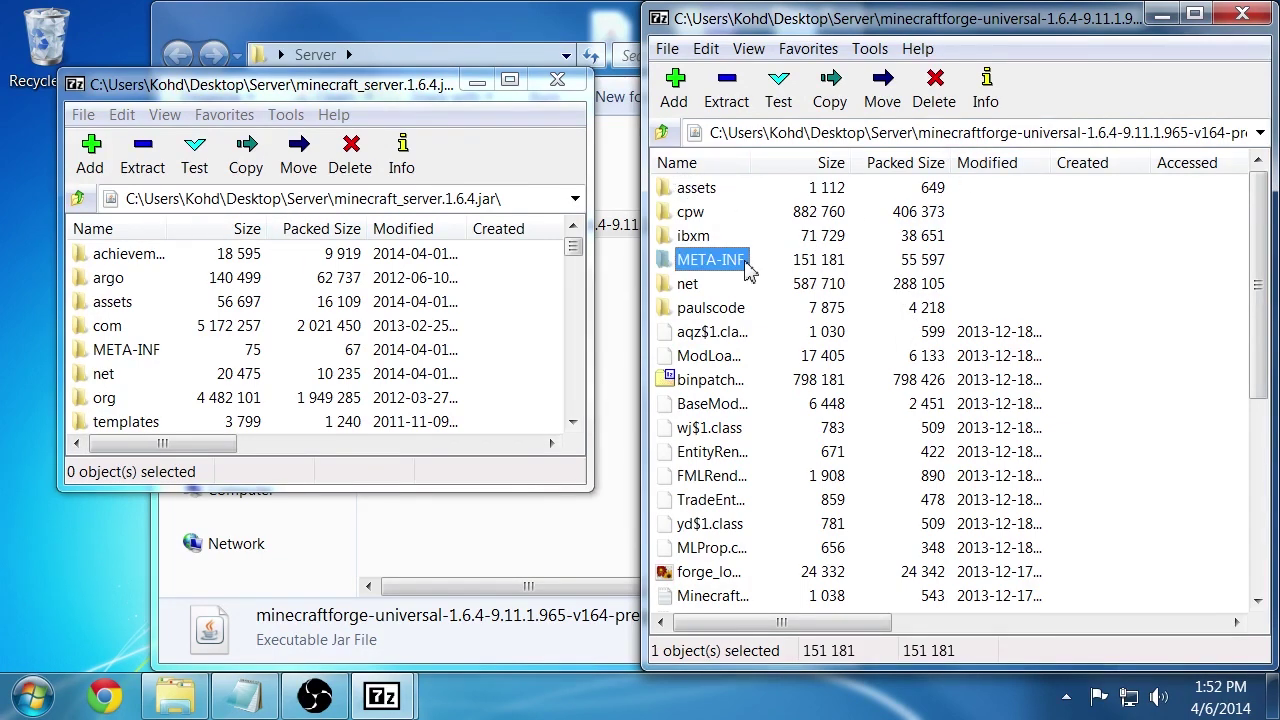
{"action": "key", "text": "ctrl+a"}
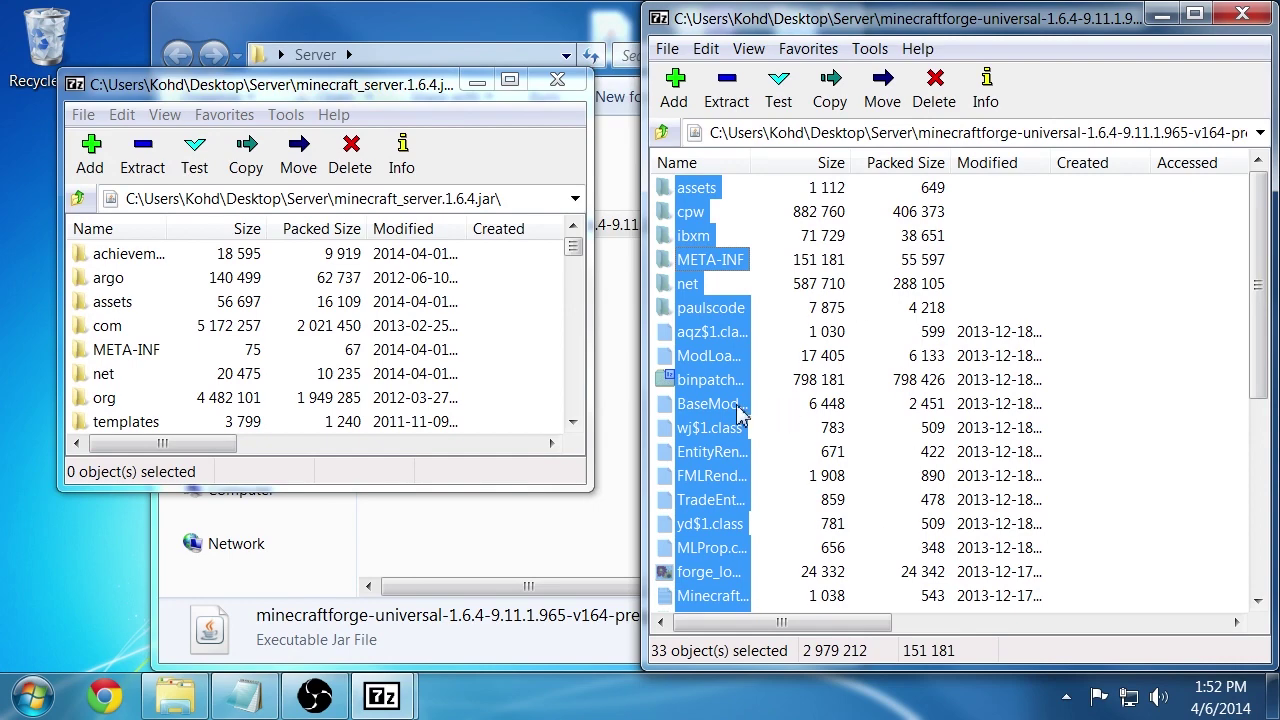
{"action": "left_click_drag", "start_coordinate": [740, 412], "coordinate": [444, 349]}
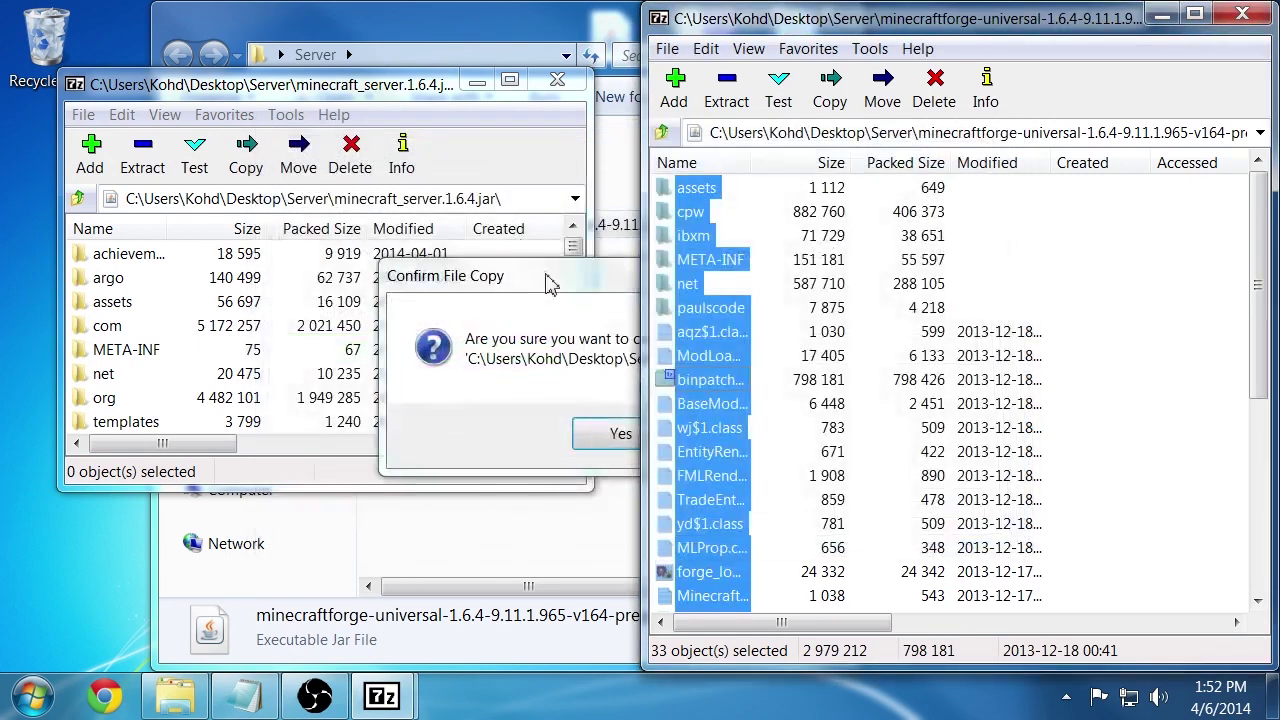
{"action": "left_click", "coordinate": [566, 282]}
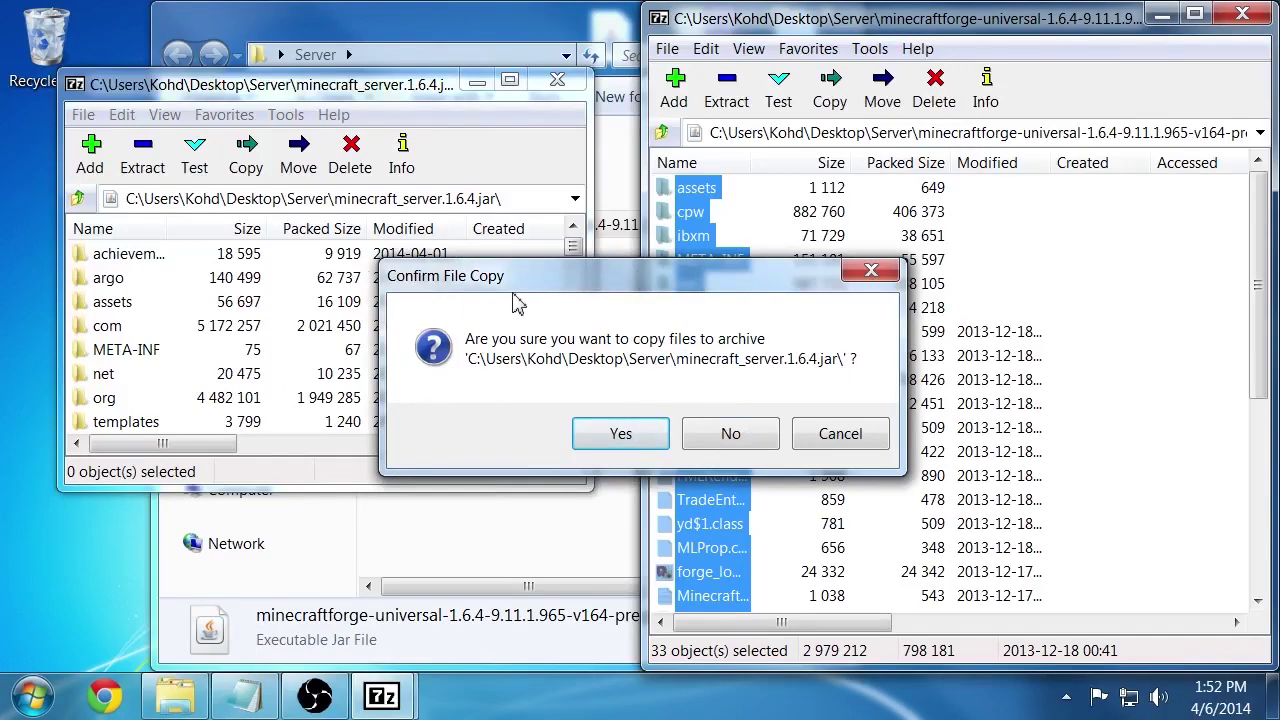
{"action": "left_click", "coordinate": [621, 433]}
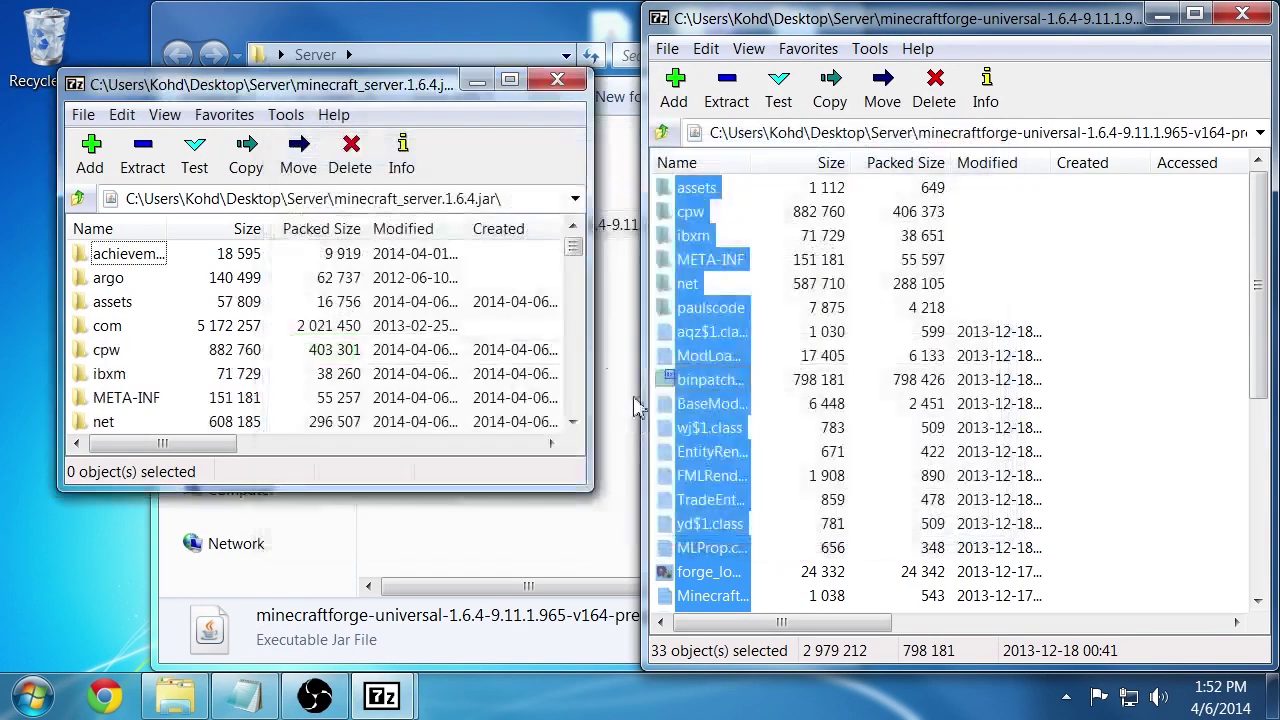
{"action": "left_click", "coordinate": [557, 84]}
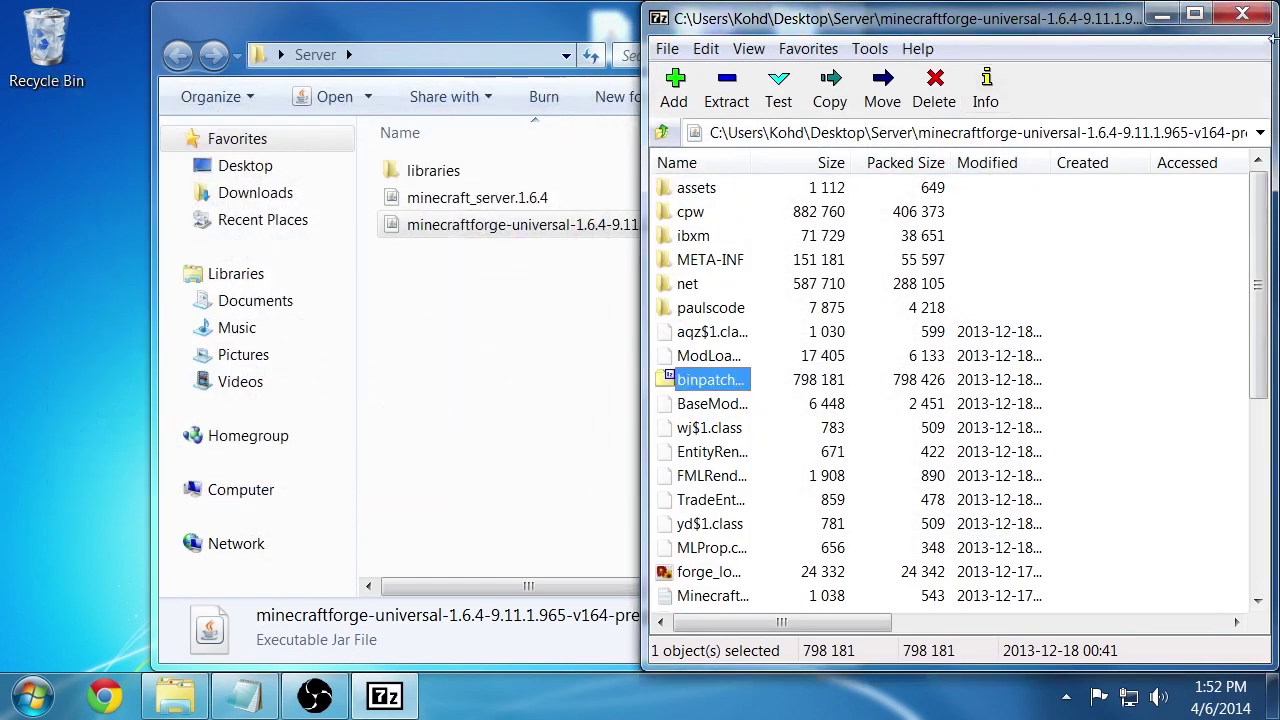
{"action": "left_click", "coordinate": [1256, 18]}
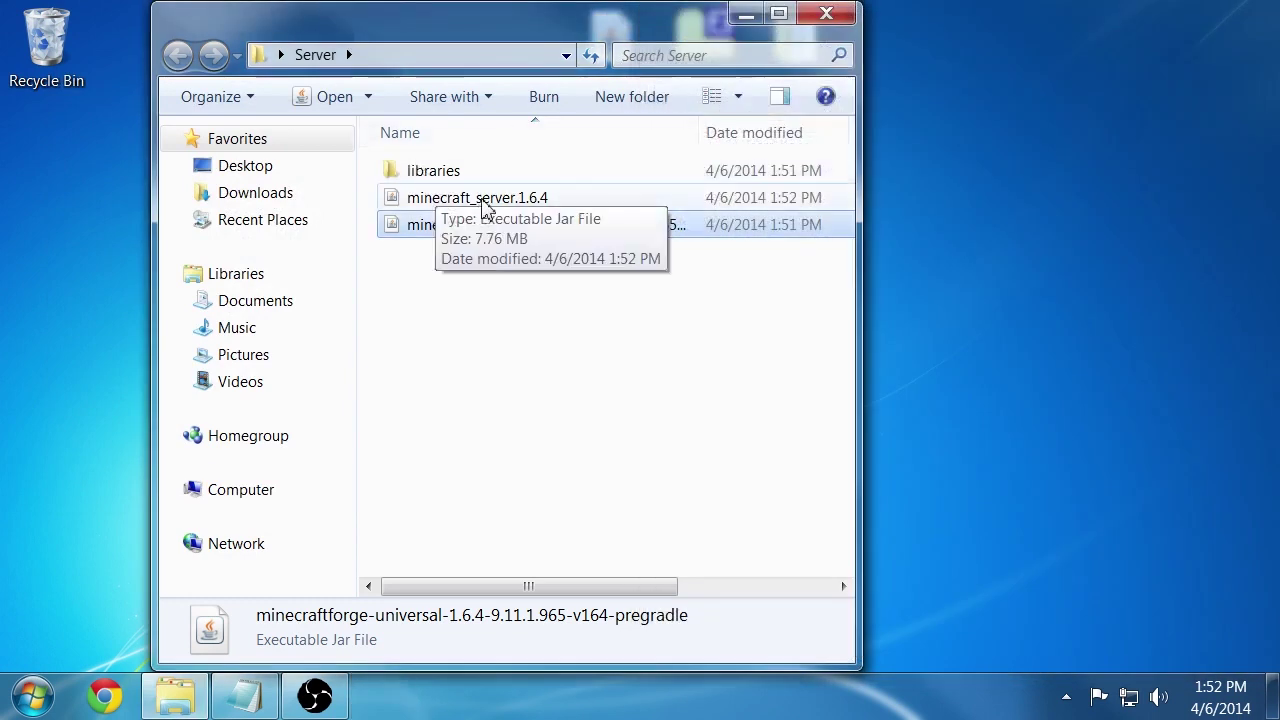
Launch the modified minecraft_server.1.6.4 jar from the Server folder.
{"action": "left_click", "coordinate": [484, 201]}
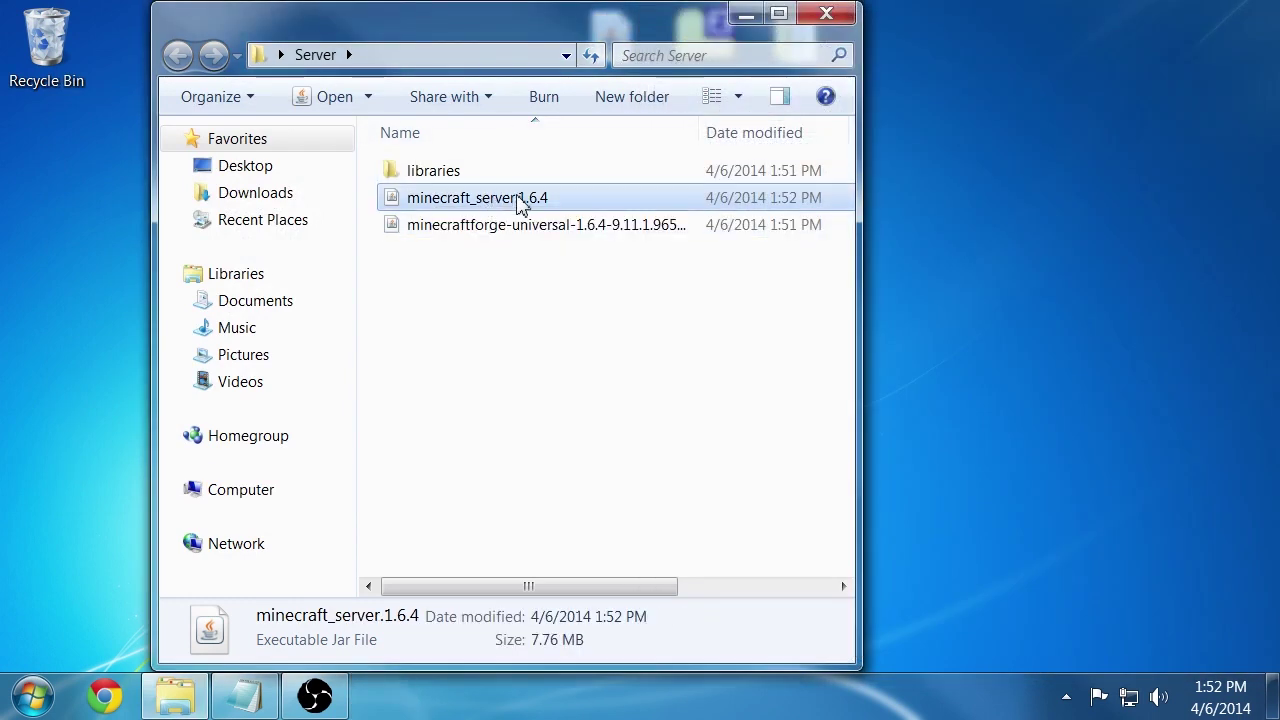
{"action": "left_click", "coordinate": [515, 205]}
{"action": "key", "text": "Escape"}
{"action": "double_click", "coordinate": [614, 232]}
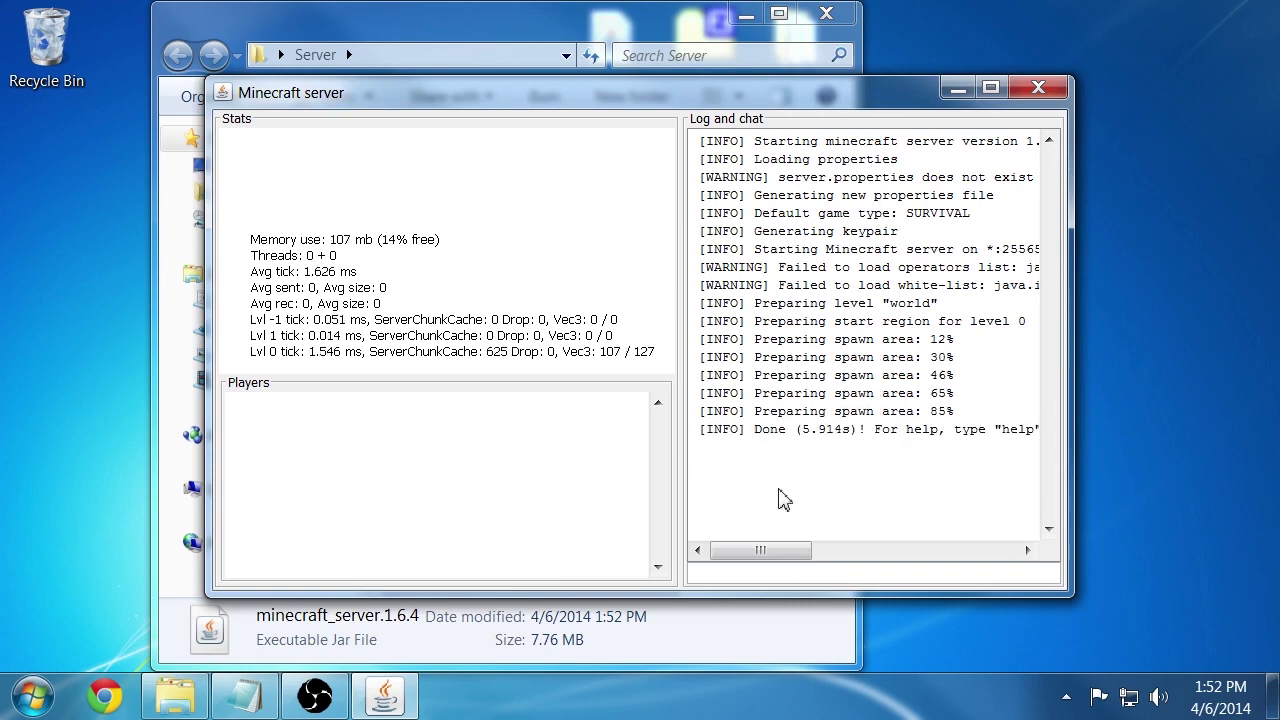
Shut down the running Minecraft server with the stop command.
{"action": "left_click", "coordinate": [793, 572]}
{"action": "type", "text": "sto"}
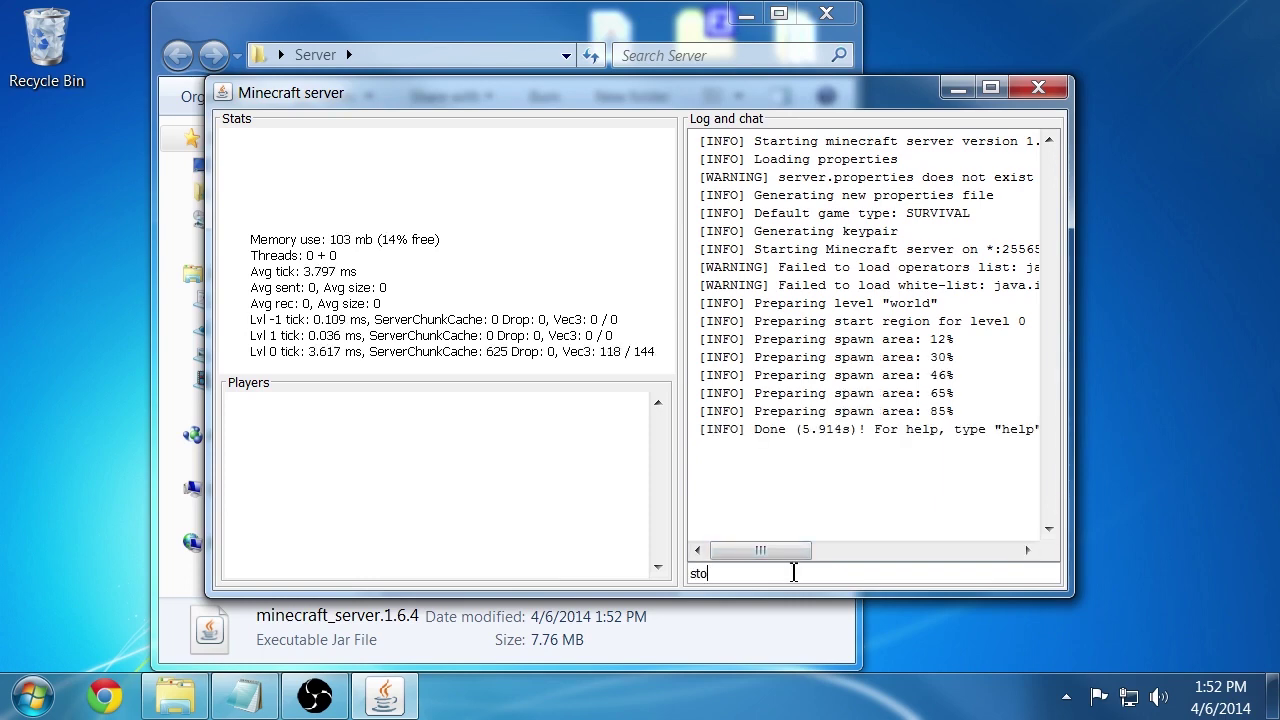
{"action": "type", "text": "p"}
{"action": "key", "text": "Return"}
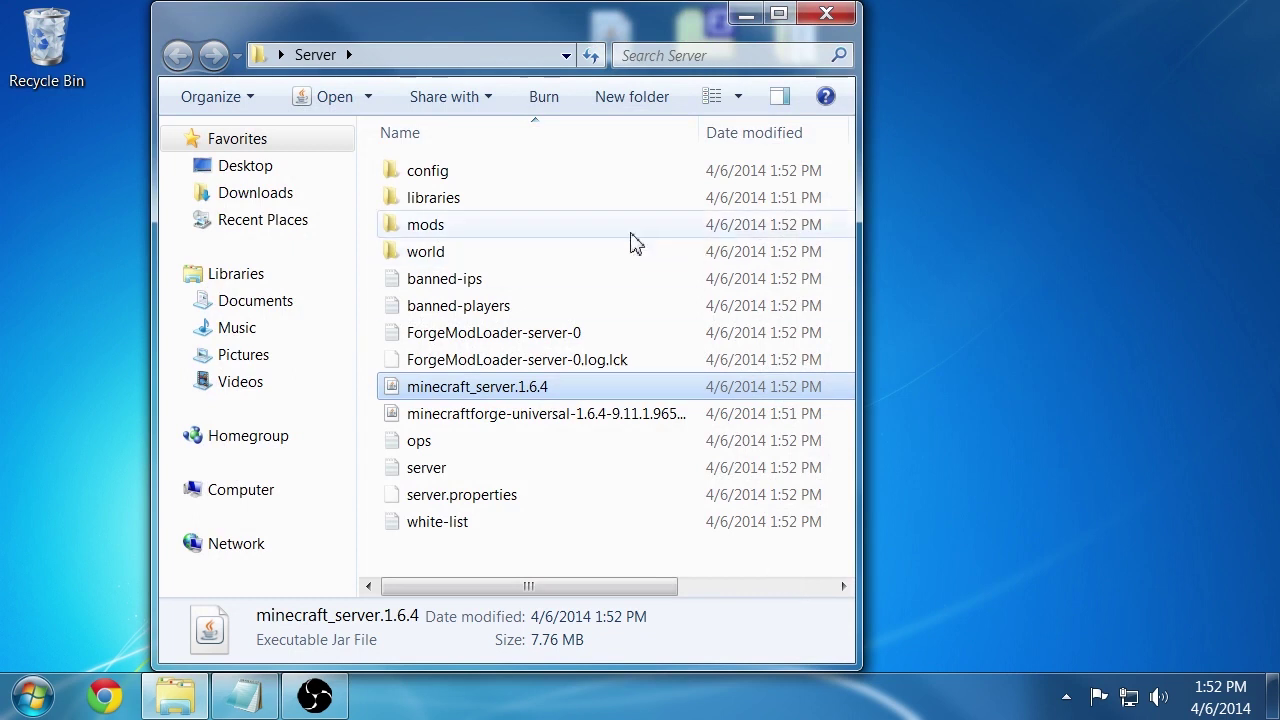
Open the Server folder's mods folder and the desktop LifeInTheWoodsHungry server folder, and arrange their windows side by side.
{"action": "double_click", "coordinate": [425, 226]}
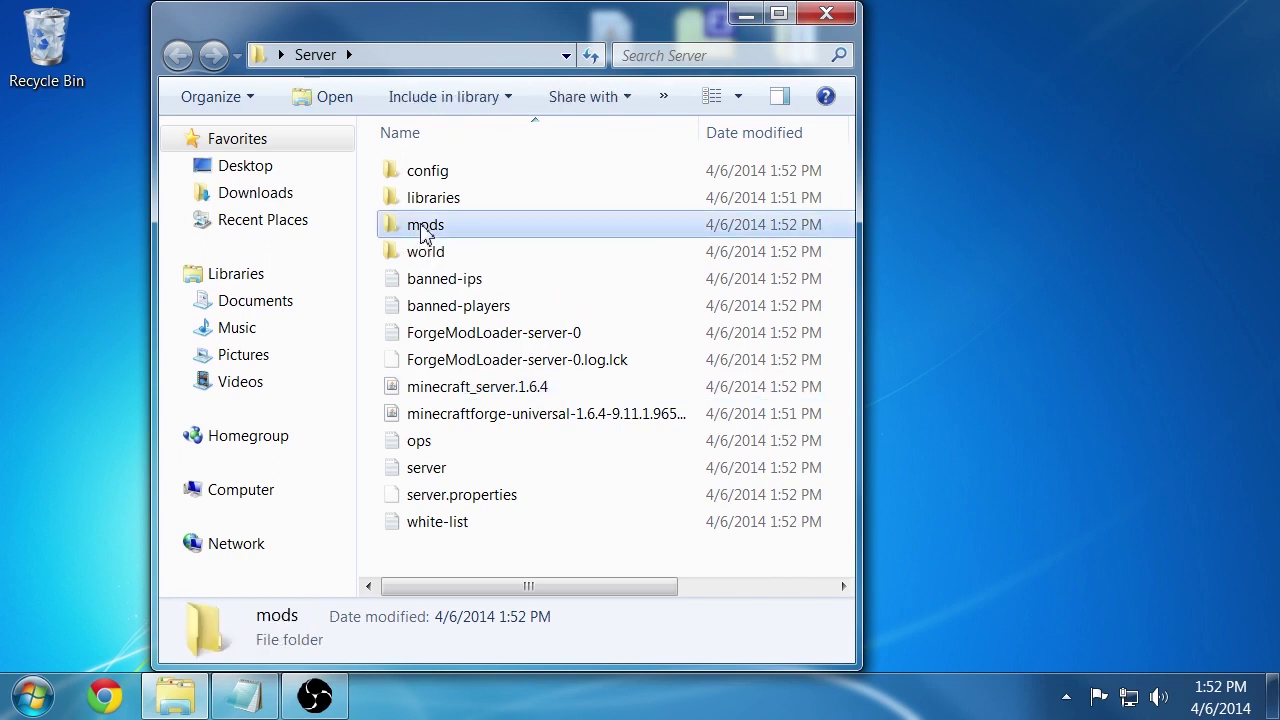
{"action": "left_click_drag", "start_coordinate": [566, 44], "coordinate": [380, 42]}
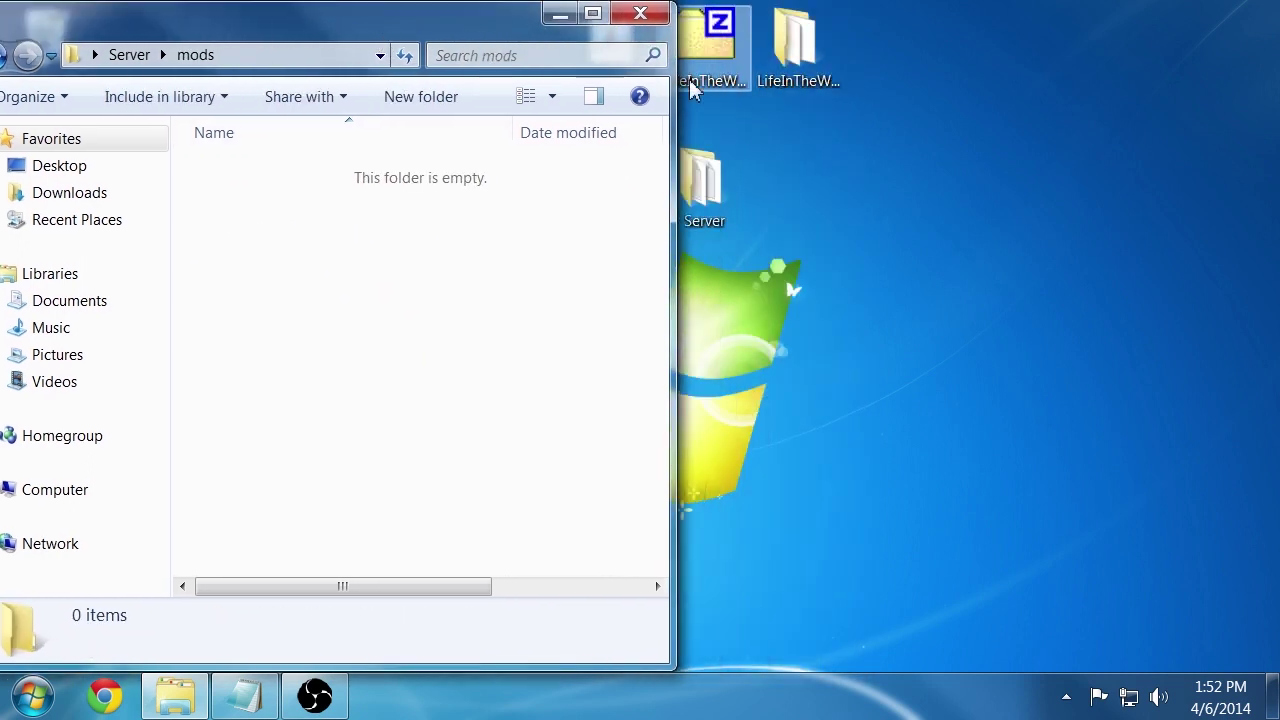
{"action": "left_click", "coordinate": [812, 60]}
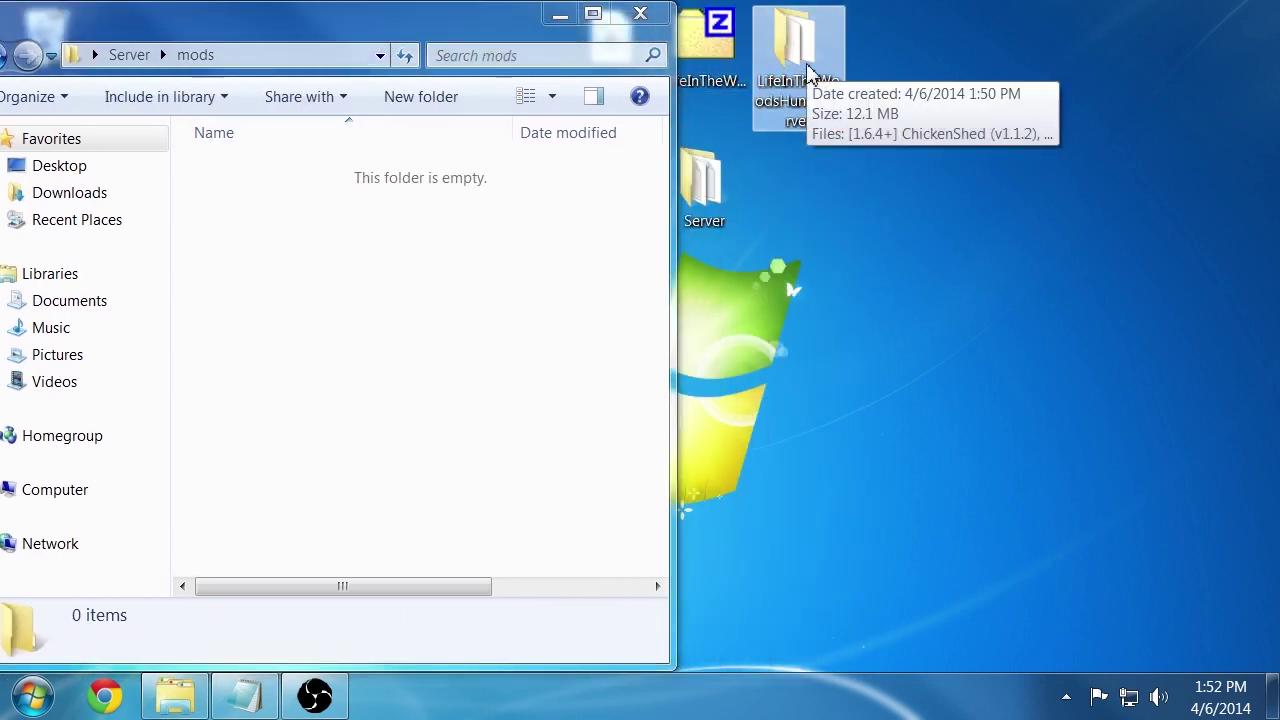
{"action": "double_click", "coordinate": [805, 40]}
{"action": "left_click_drag", "start_coordinate": [475, 35], "coordinate": [1279, 35]}
Copy all mod files from the LifeInTheWoodsHungry server folder into the mods folder, then close the source folder window.
{"action": "left_click", "coordinate": [1060, 225]}
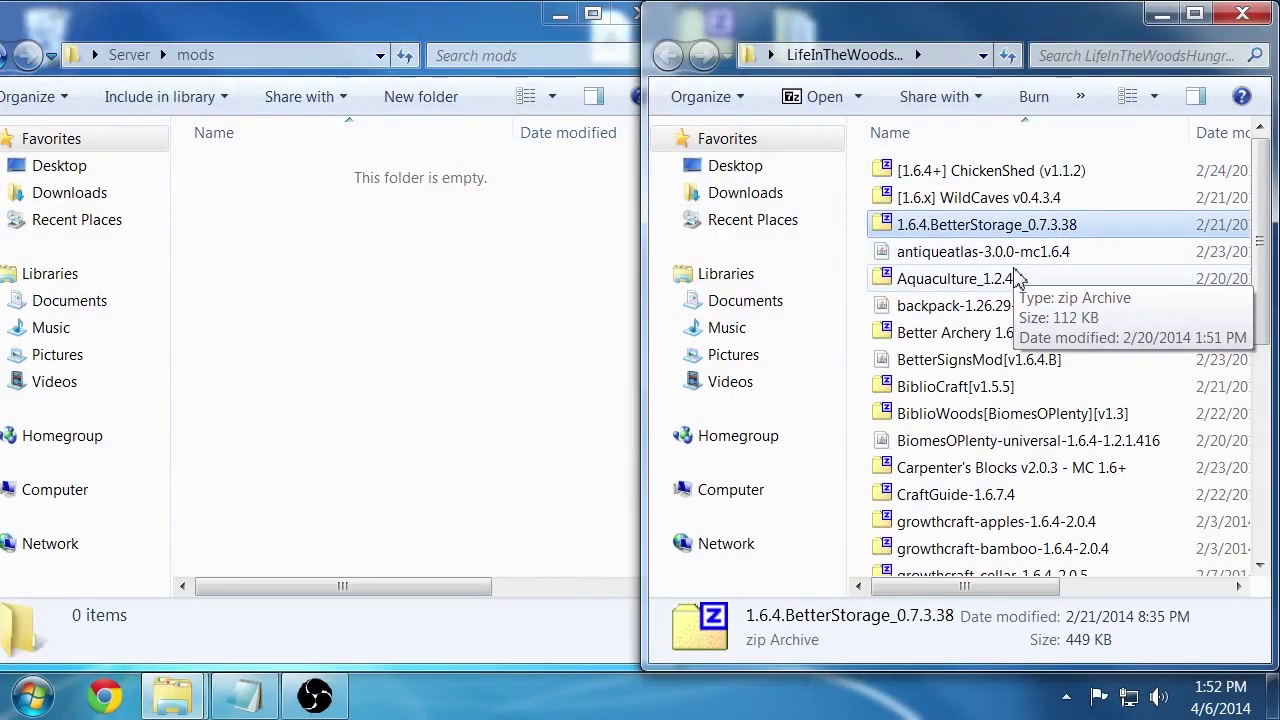
{"action": "key", "text": "ctrl+a"}
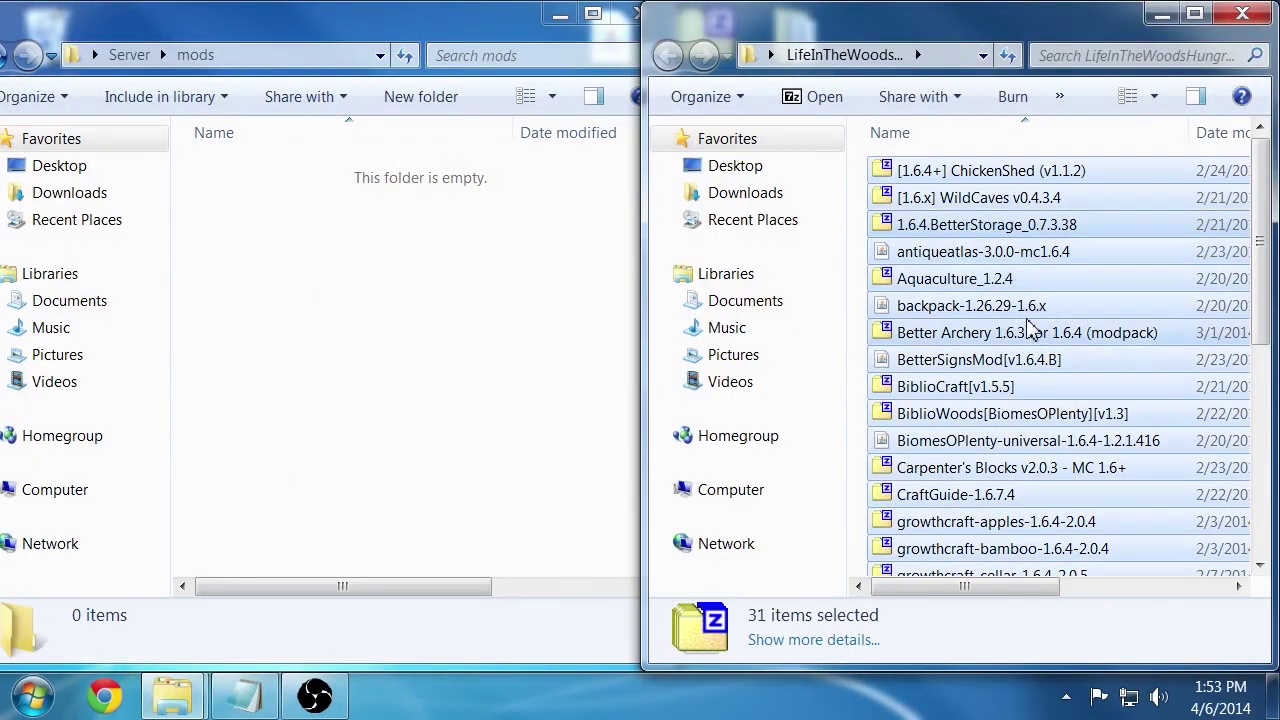
{"action": "left_click", "coordinate": [356, 294]}
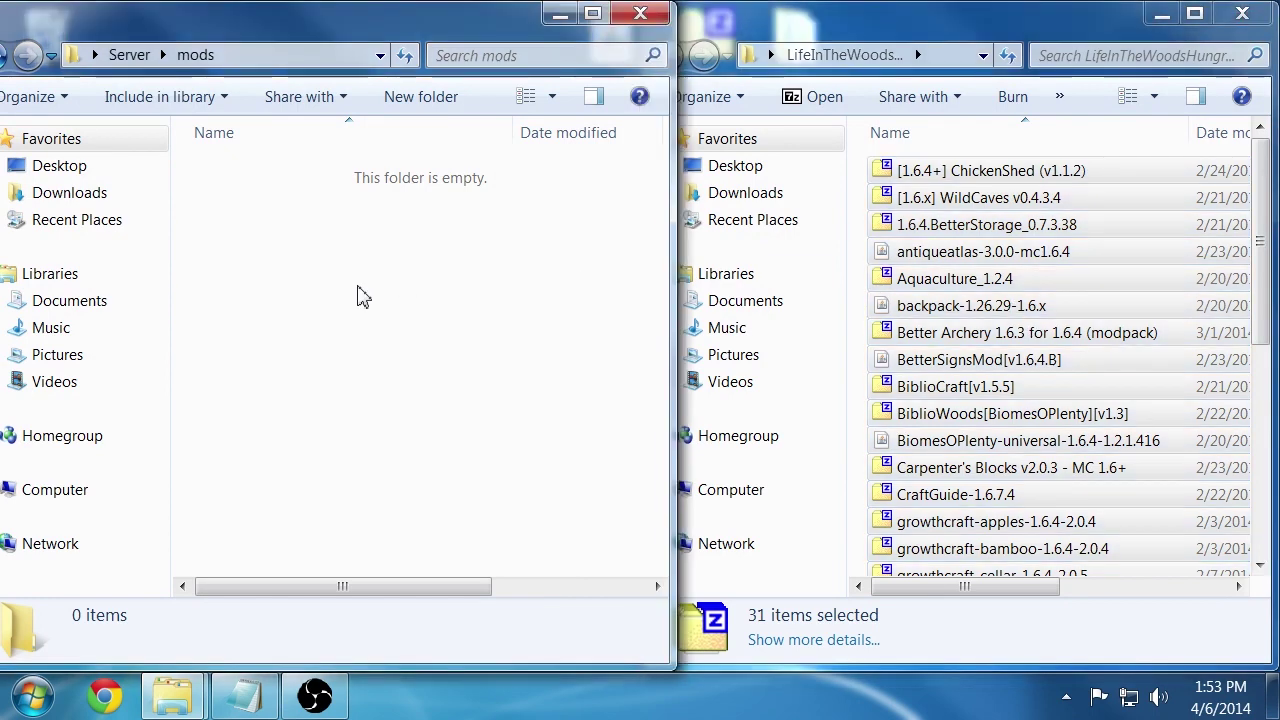
{"action": "key", "text": "ctrl+v"}
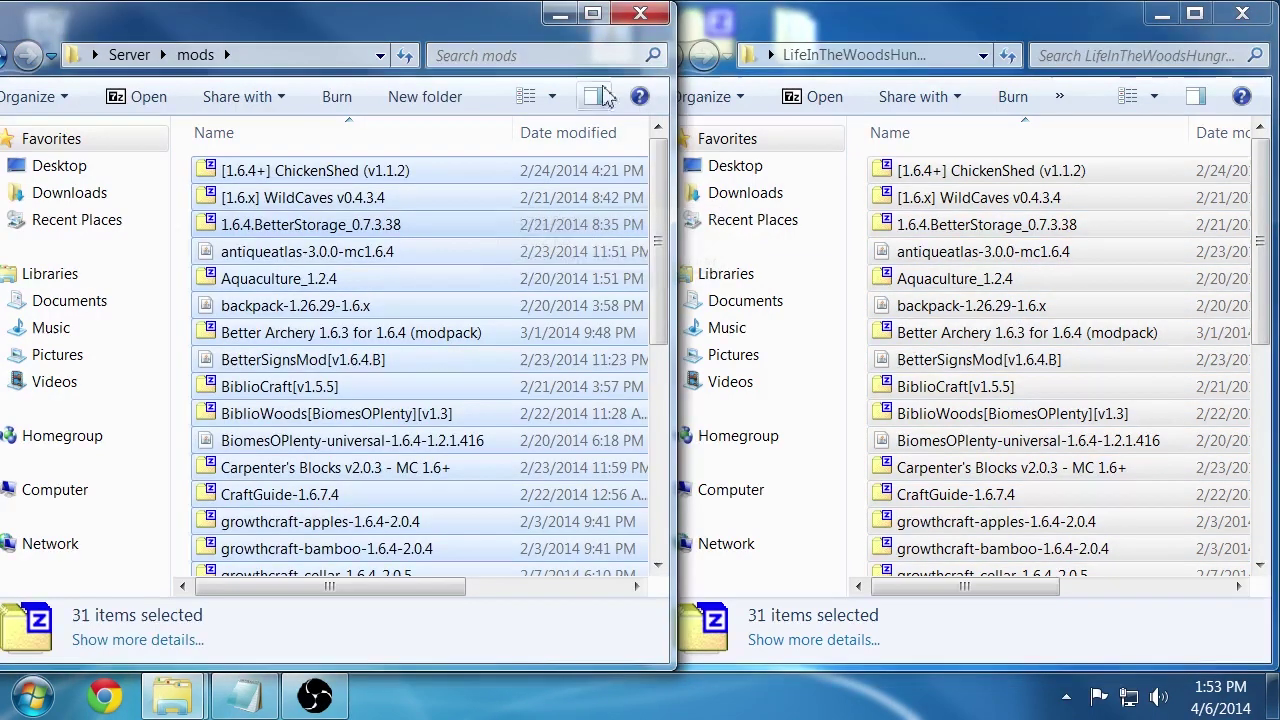
{"action": "left_click", "coordinate": [1250, 22]}
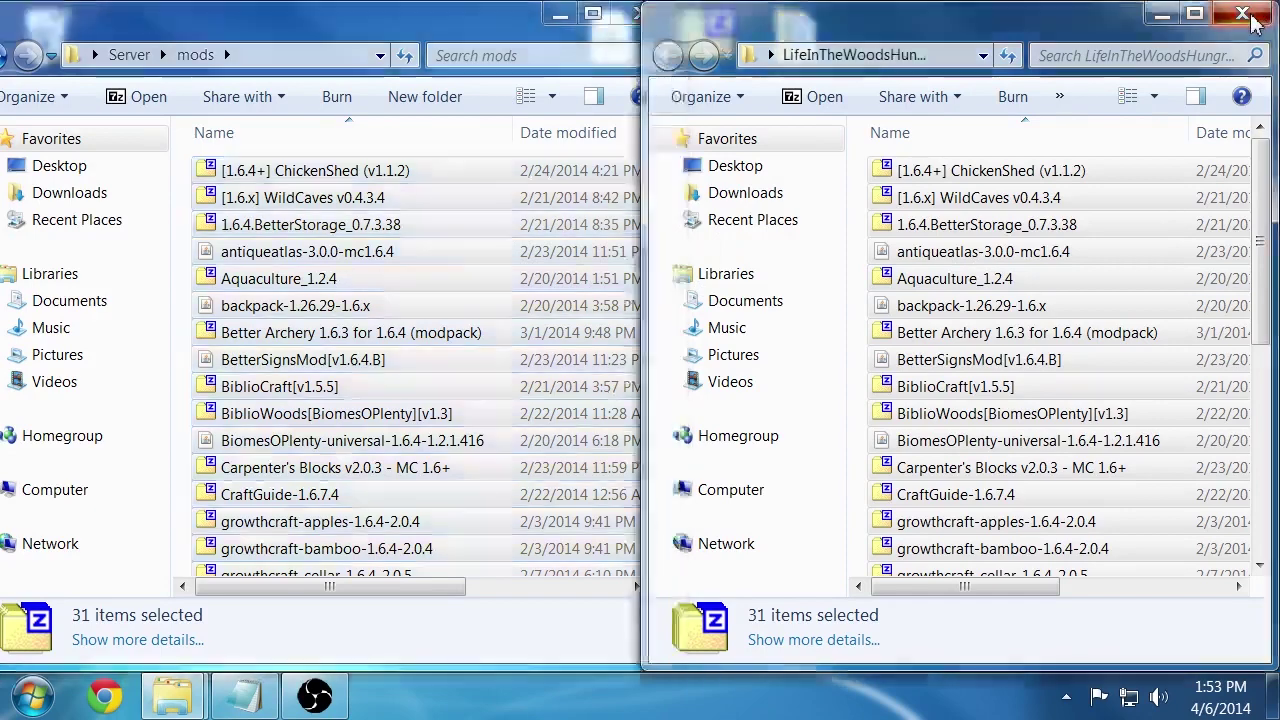
{"action": "left_click", "coordinate": [1245, 15]}
Return to the Server folder and open server.properties in Notepad++.
{"action": "left_click_drag", "start_coordinate": [345, 40], "coordinate": [605, 40]}
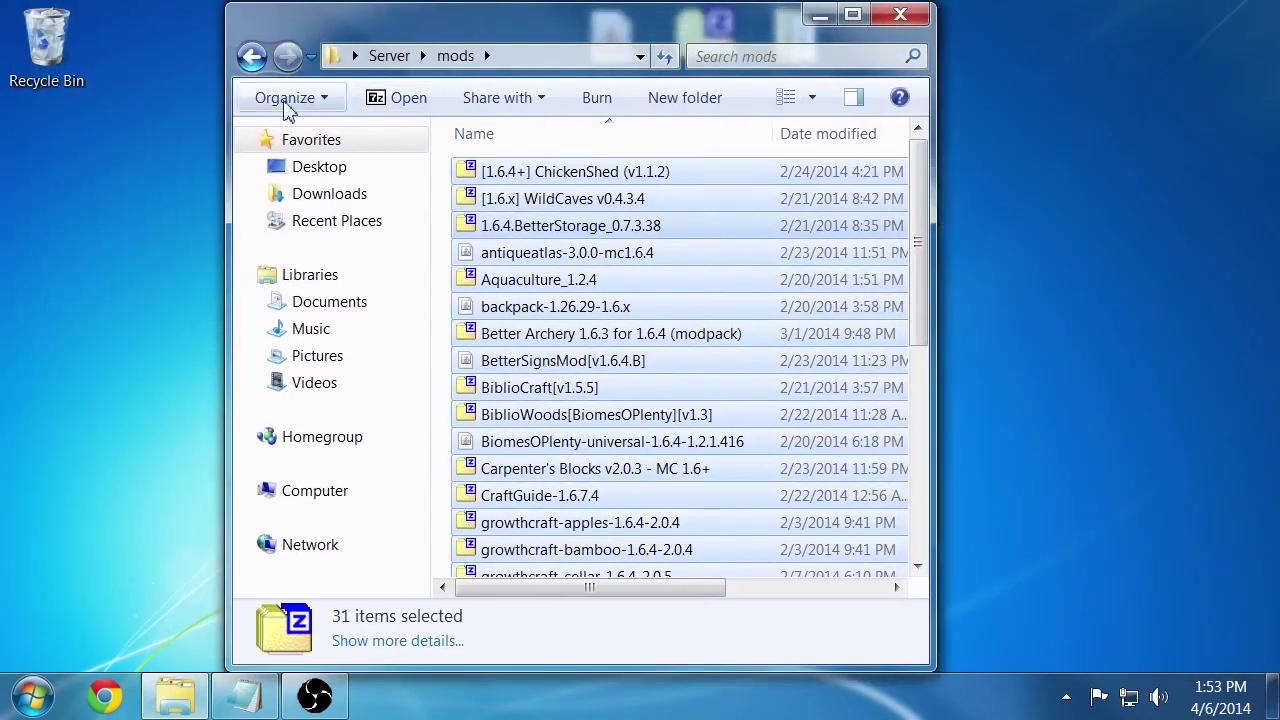
{"action": "left_click", "coordinate": [252, 58]}
{"action": "left_click", "coordinate": [566, 501]}
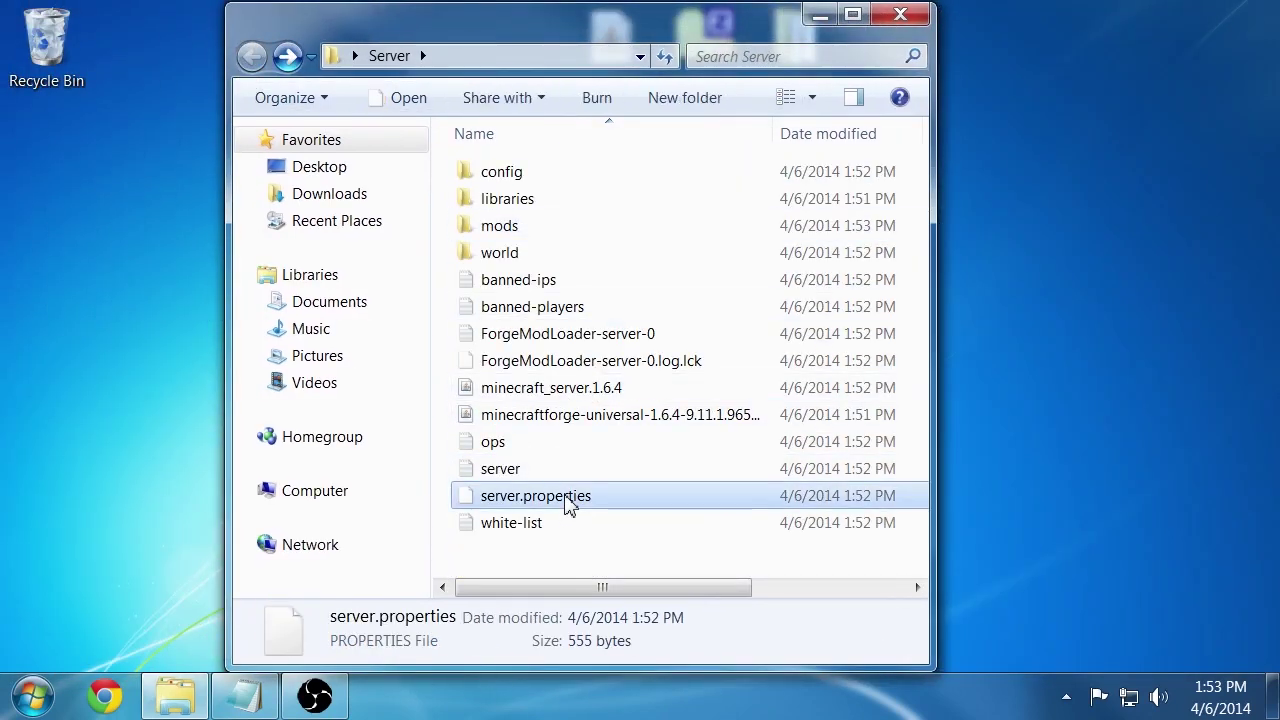
{"action": "right_click", "coordinate": [566, 501]}
{"action": "left_click", "coordinate": [684, 198]}
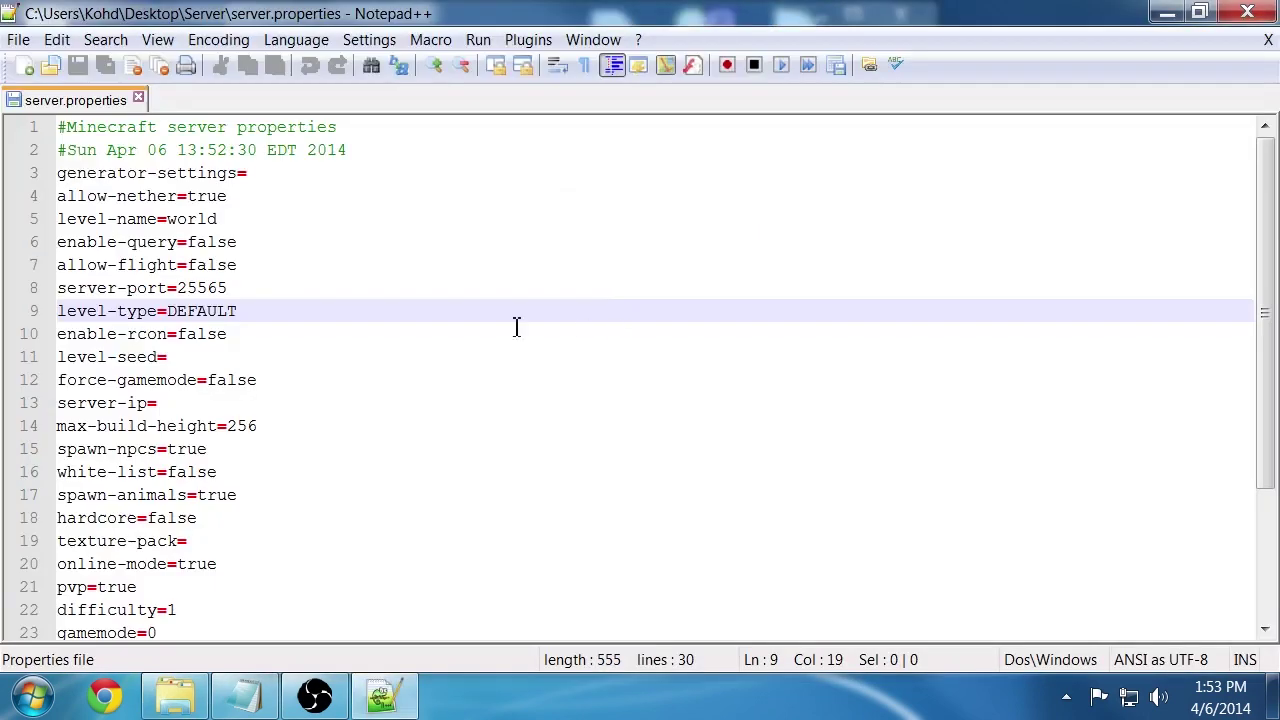
Set level-type to BIOMESOP in server.properties, then save the file and close the editor.
{"action": "double_click", "coordinate": [187, 311]}
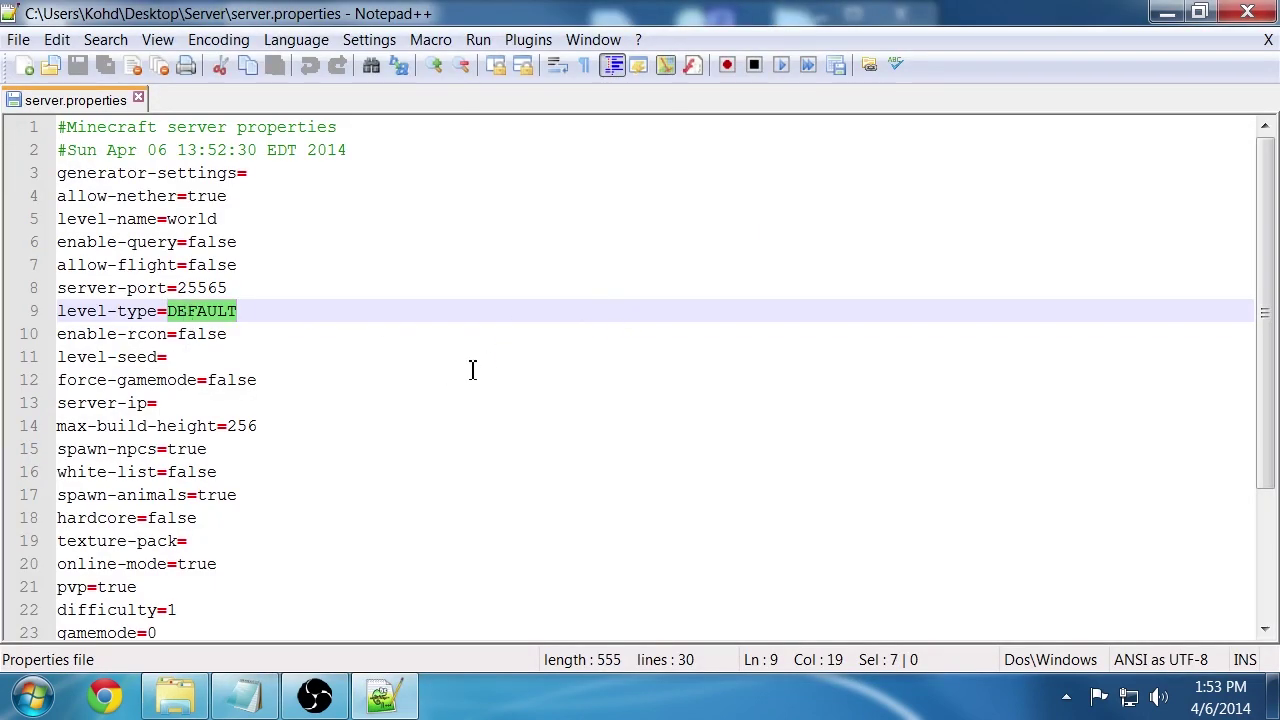
{"action": "type", "text": "BIOMESOP"}
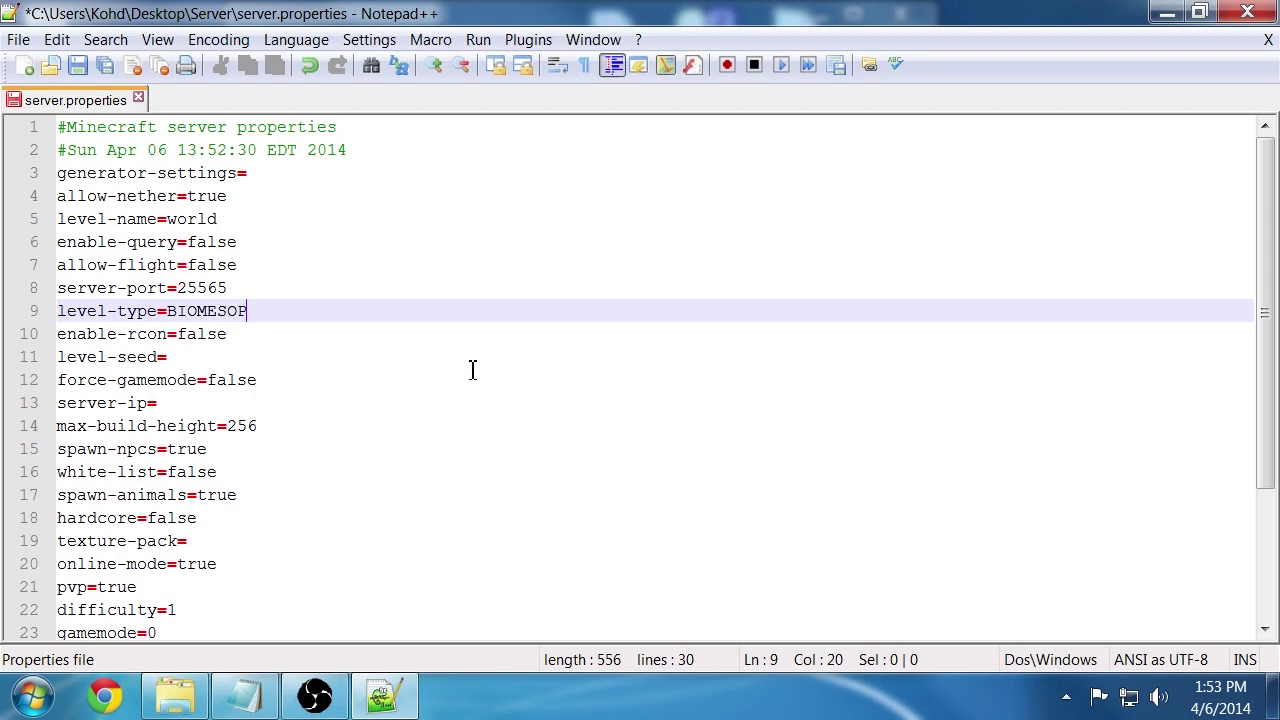
{"action": "key", "text": "ctrl+s"}
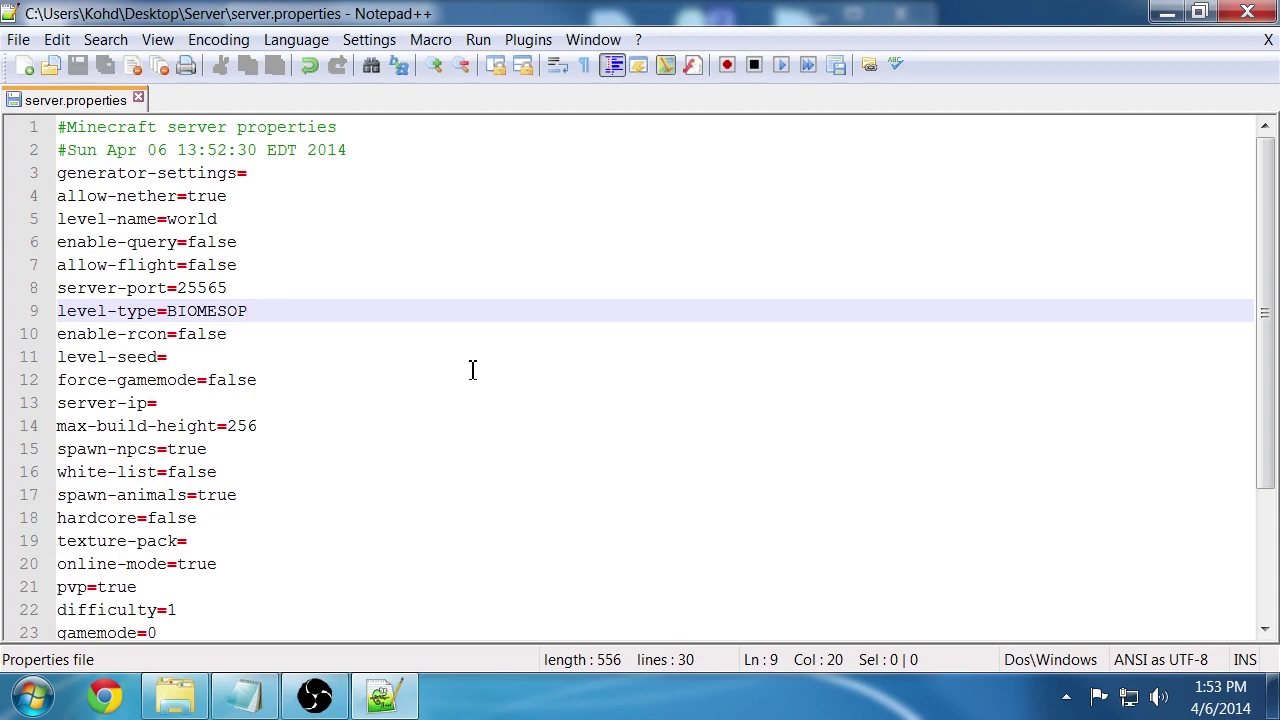
{"action": "left_click", "coordinate": [1256, 20]}
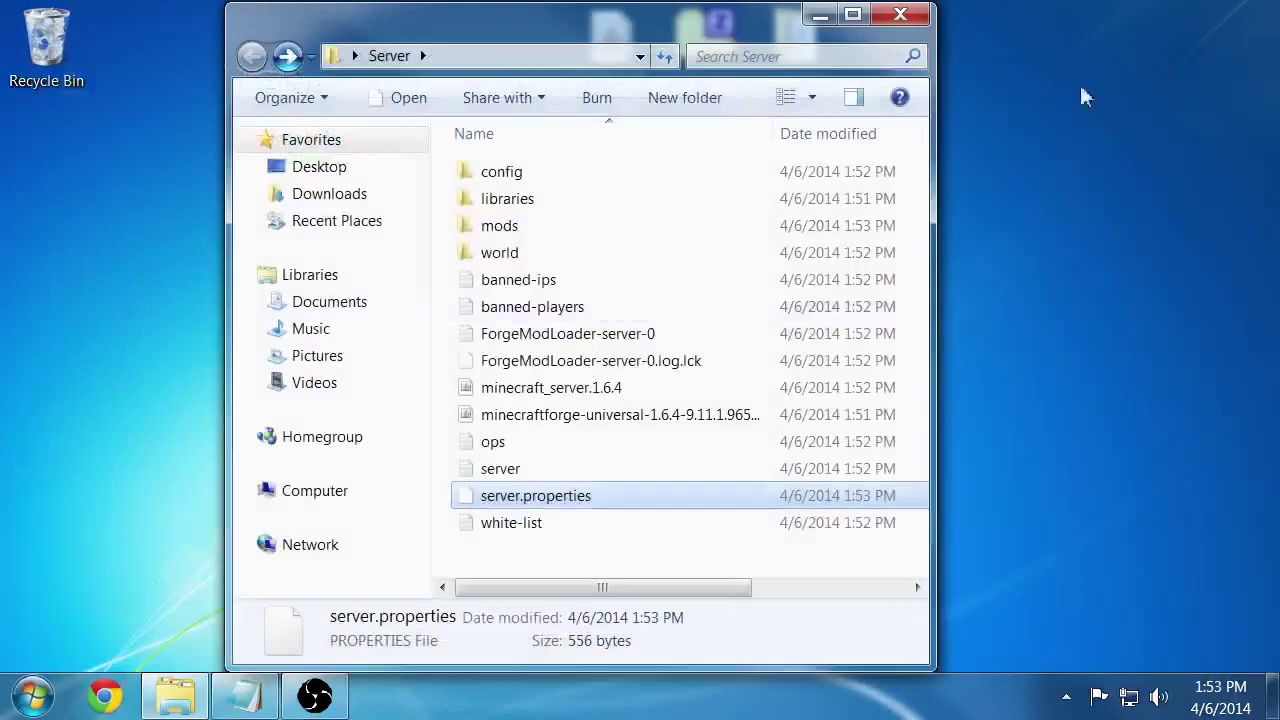
Delete the world folder from the Server folder.
{"action": "left_click", "coordinate": [525, 258]}
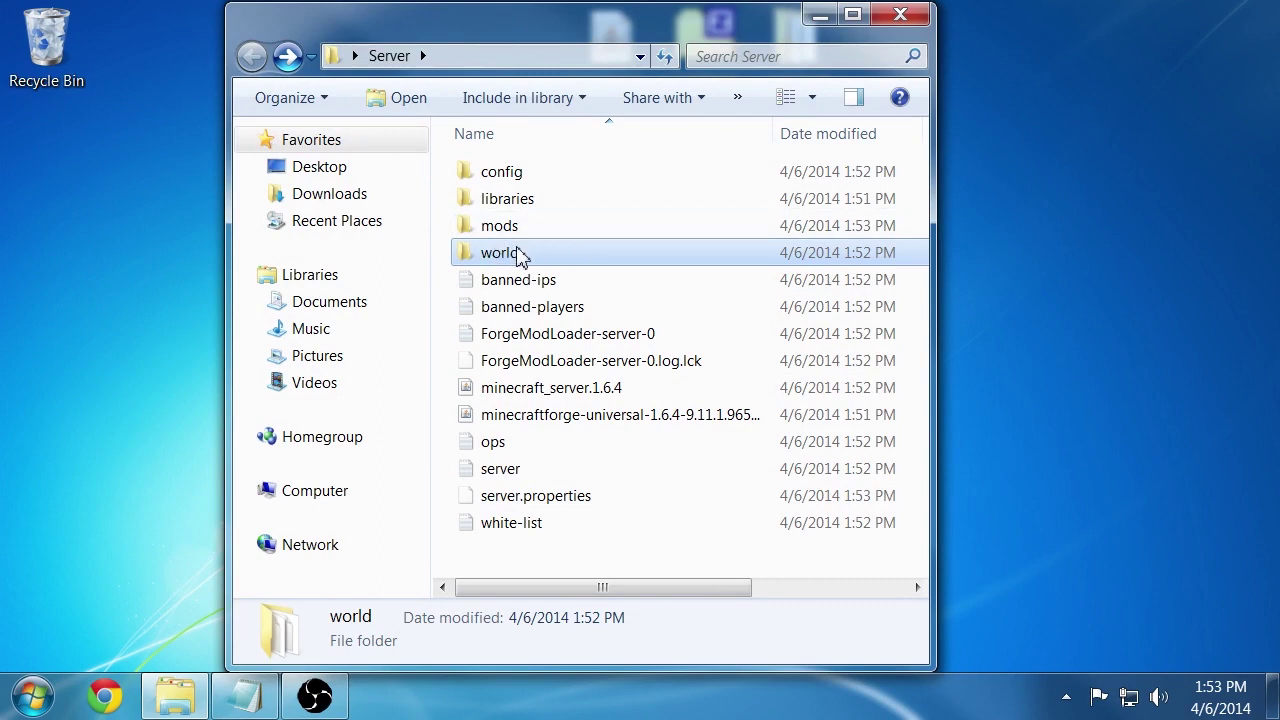
{"action": "mouse_move", "coordinate": [521, 258]}
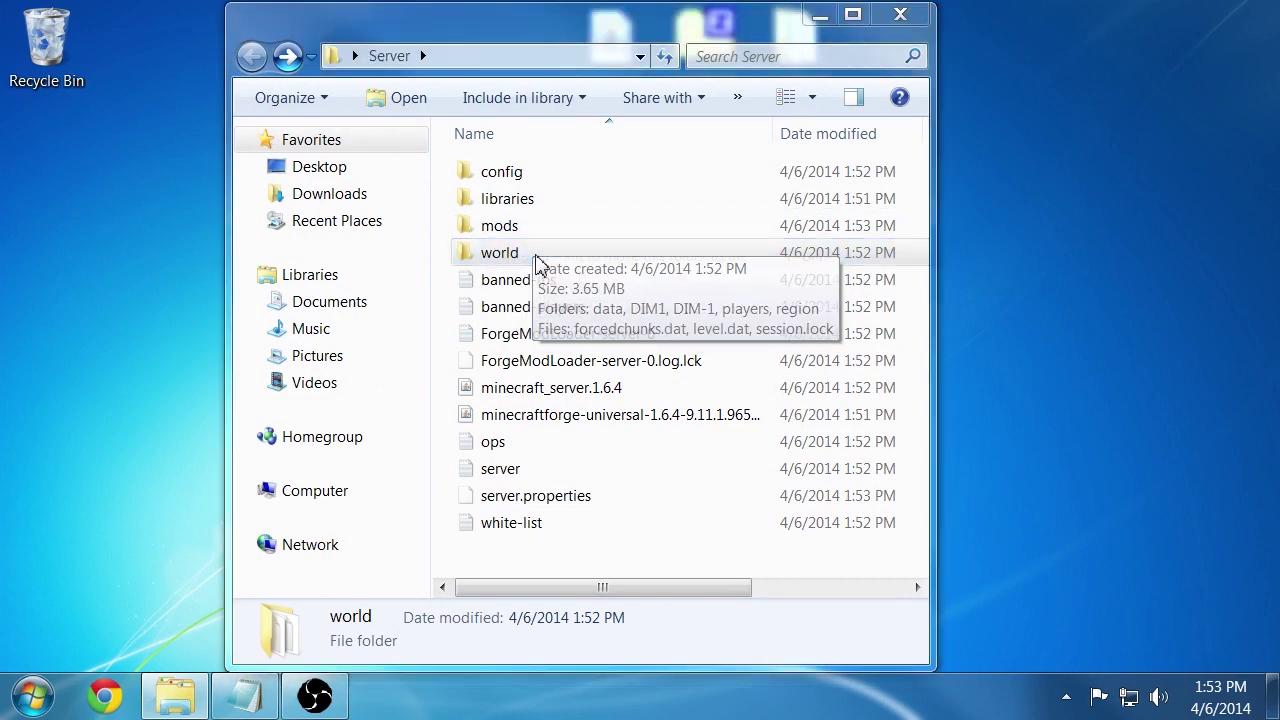
{"action": "key", "text": "Delete"}
{"action": "left_click", "coordinate": [740, 440]}
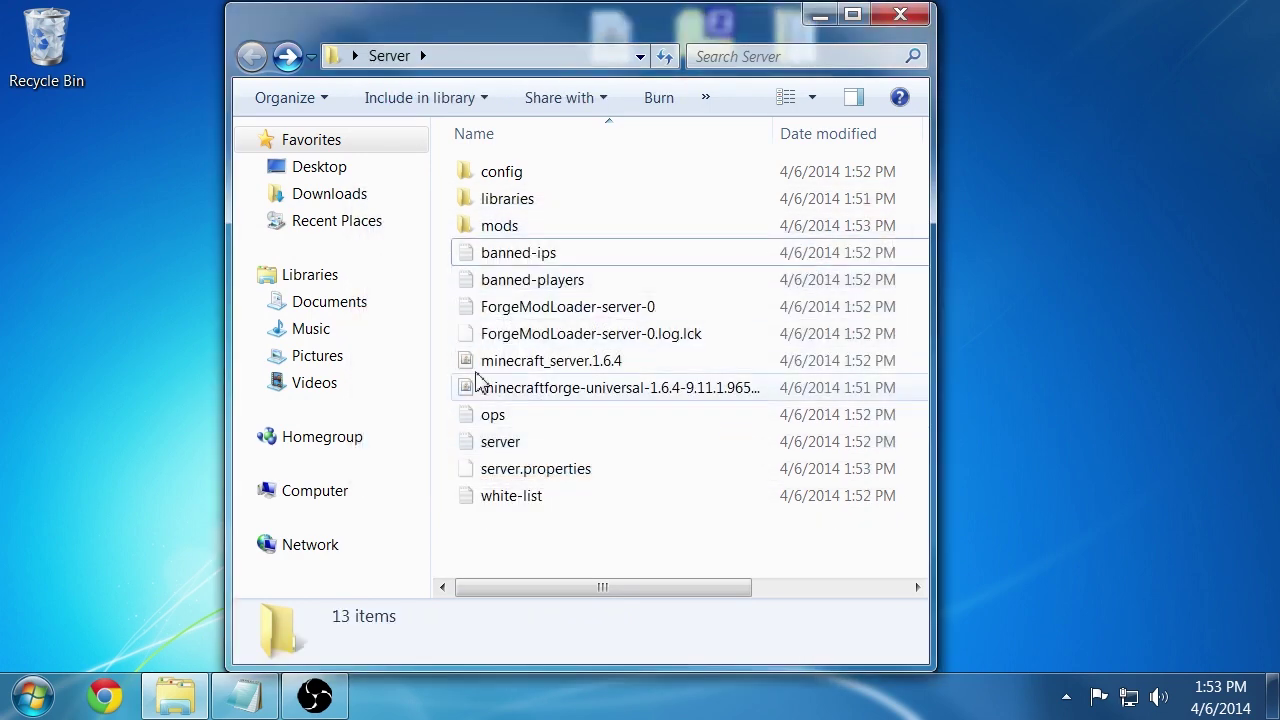
Launch the minecraft_server.1.6.4 jar with the mods installed and bring the Server folder window back to the front.
{"action": "left_click", "coordinate": [556, 362]}
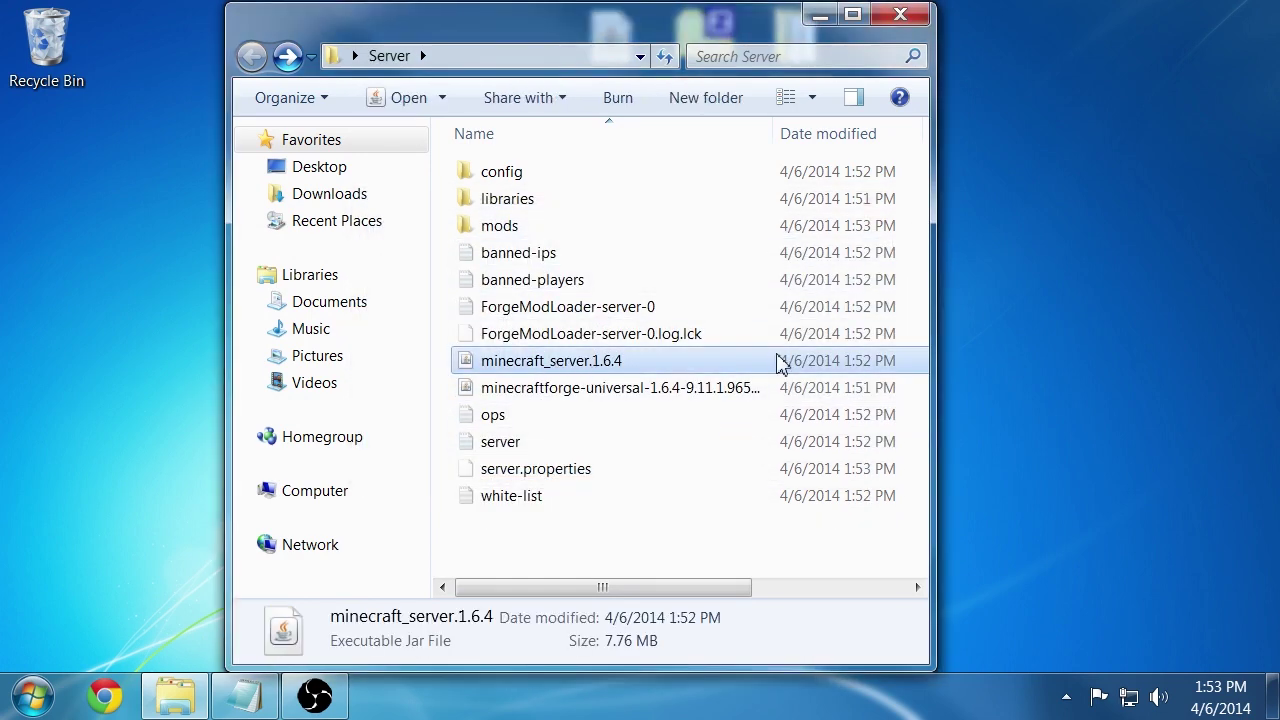
{"action": "double_click", "coordinate": [592, 368]}
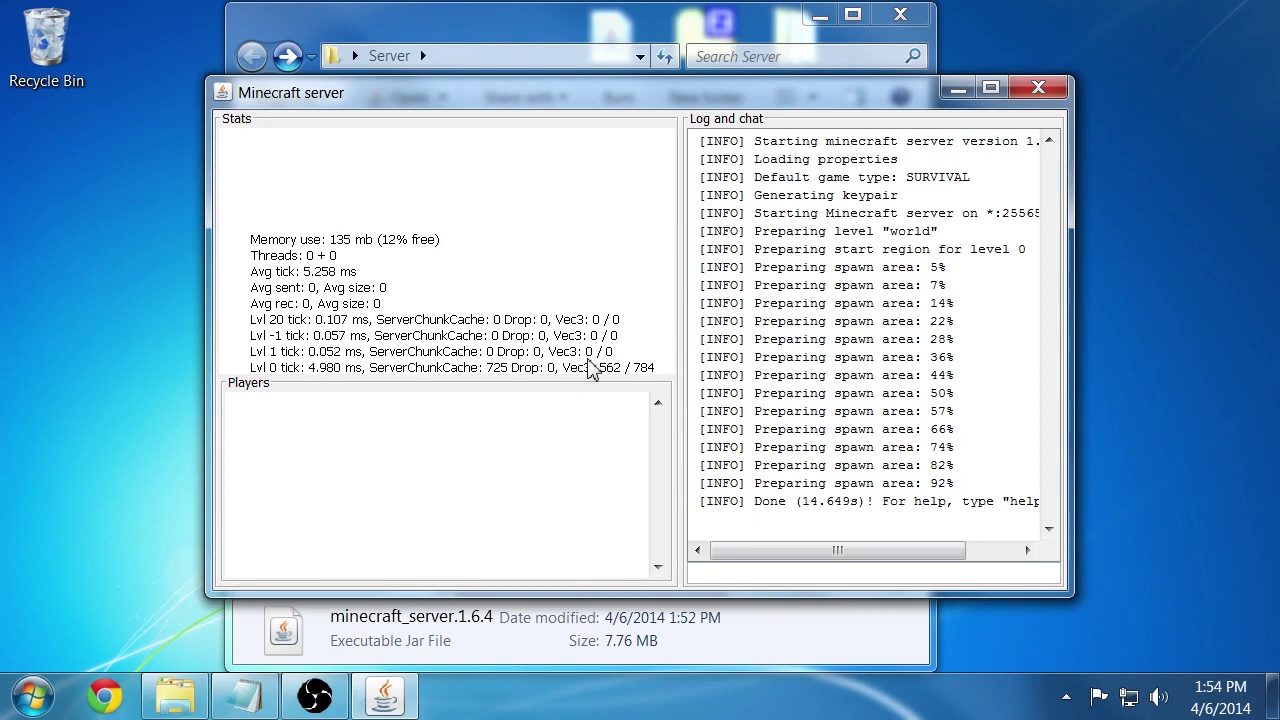
{"action": "left_click", "coordinate": [566, 12]}
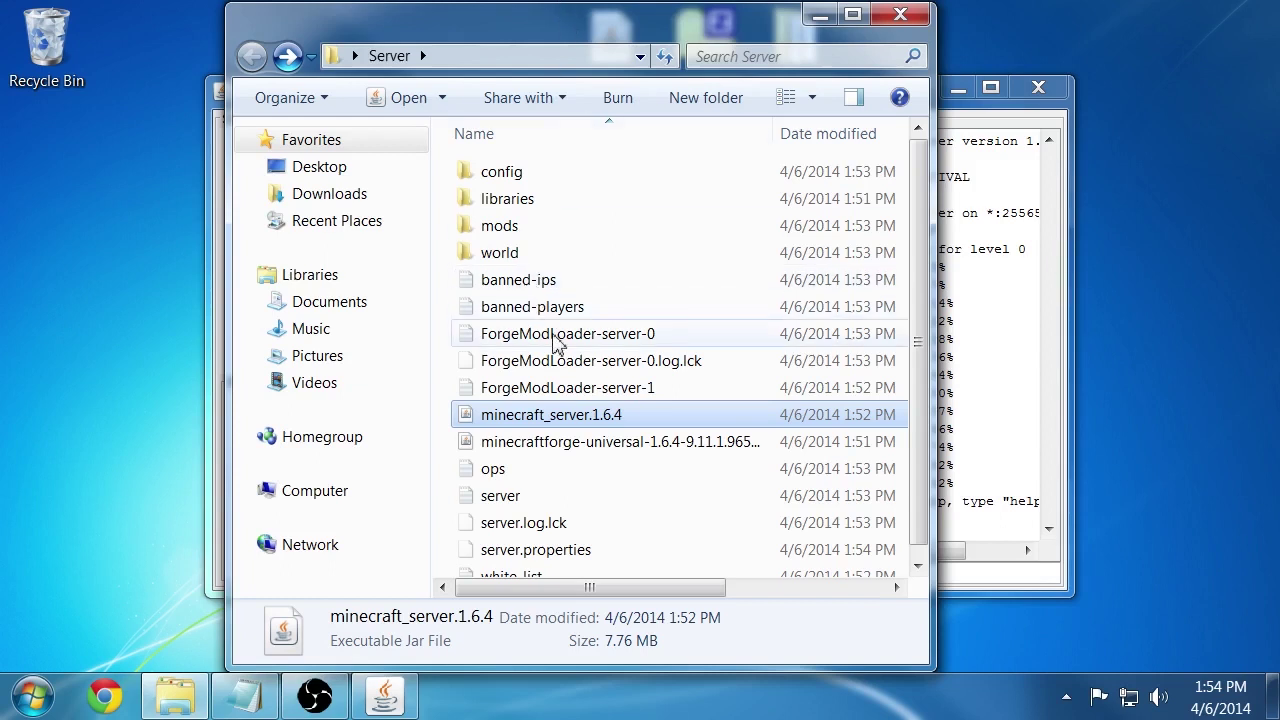